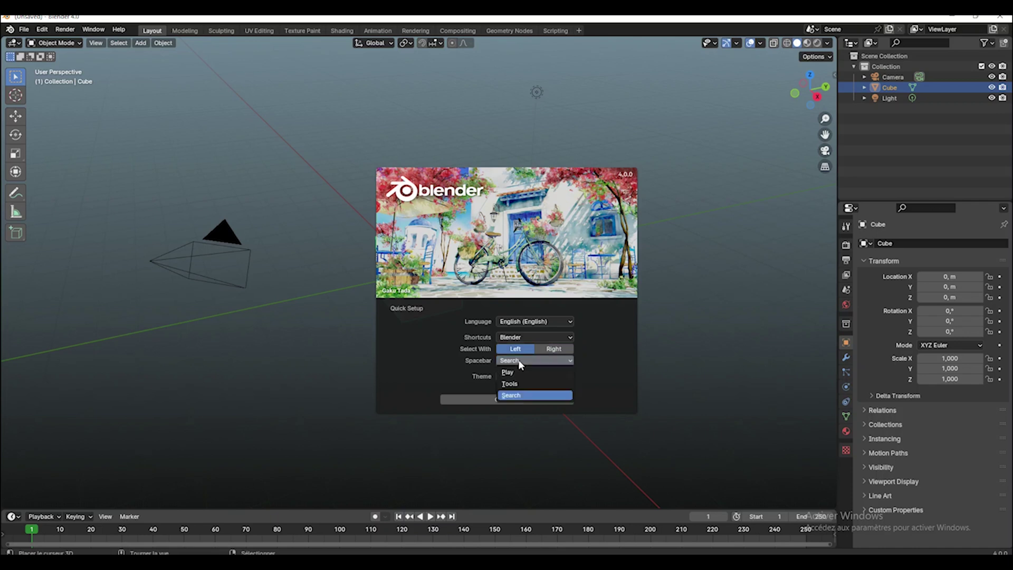
Set the quick setup's spacebar action to Play and its theme to Blender Dark, saving the setup and dismissing the splash screen.
click(518, 372)
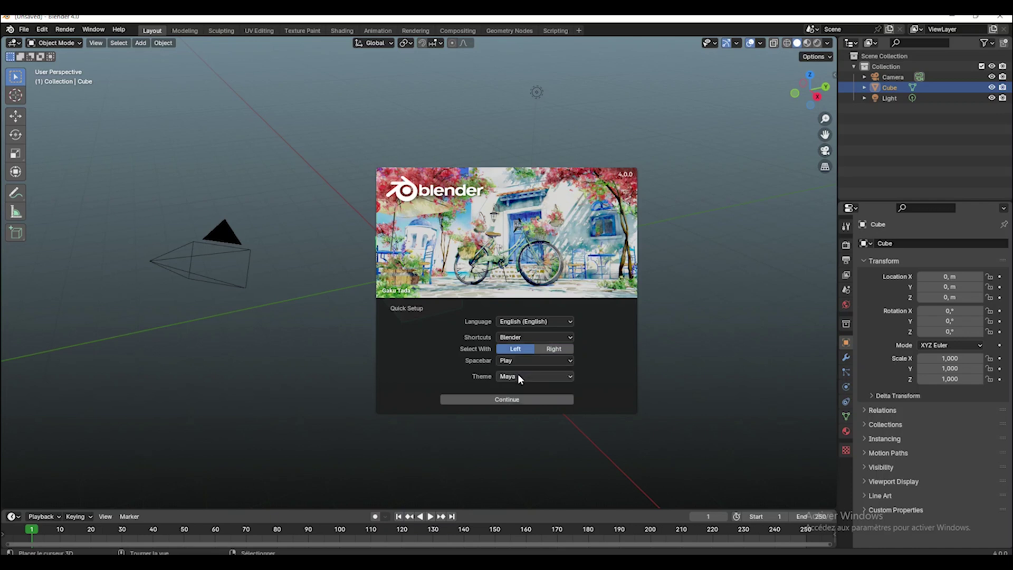
click(520, 377)
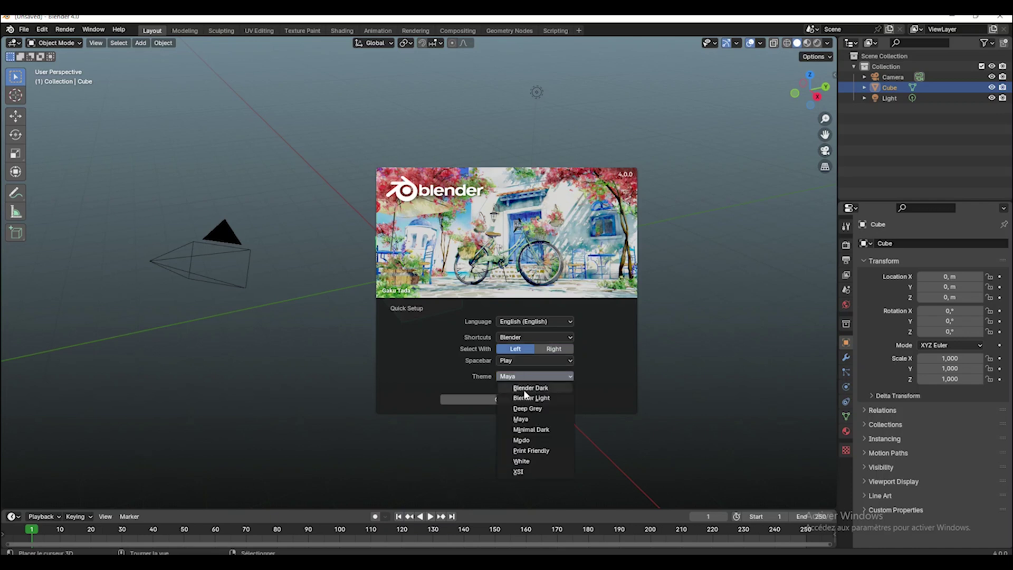
click(524, 388)
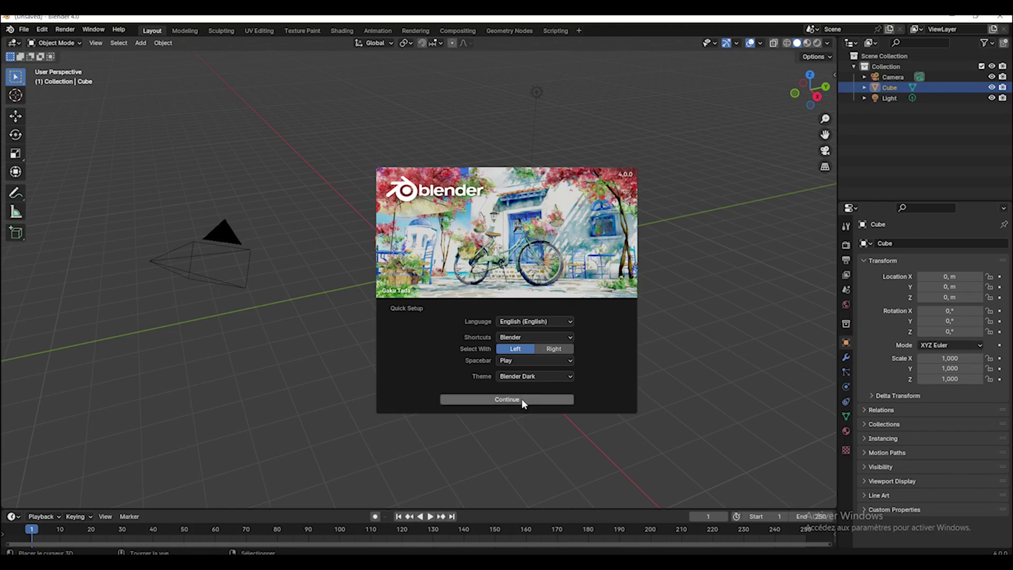
click(521, 400)
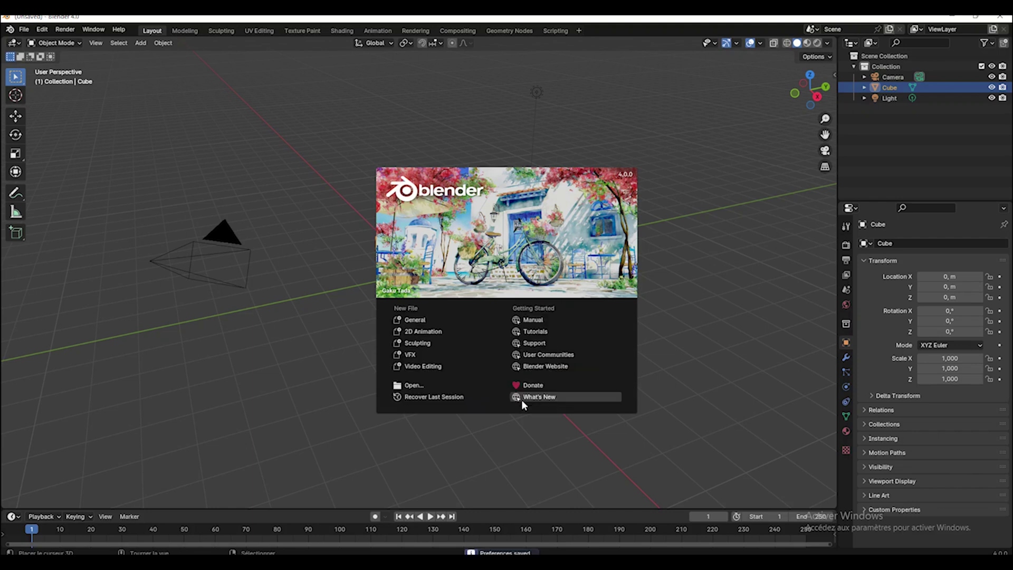
click(48, 34)
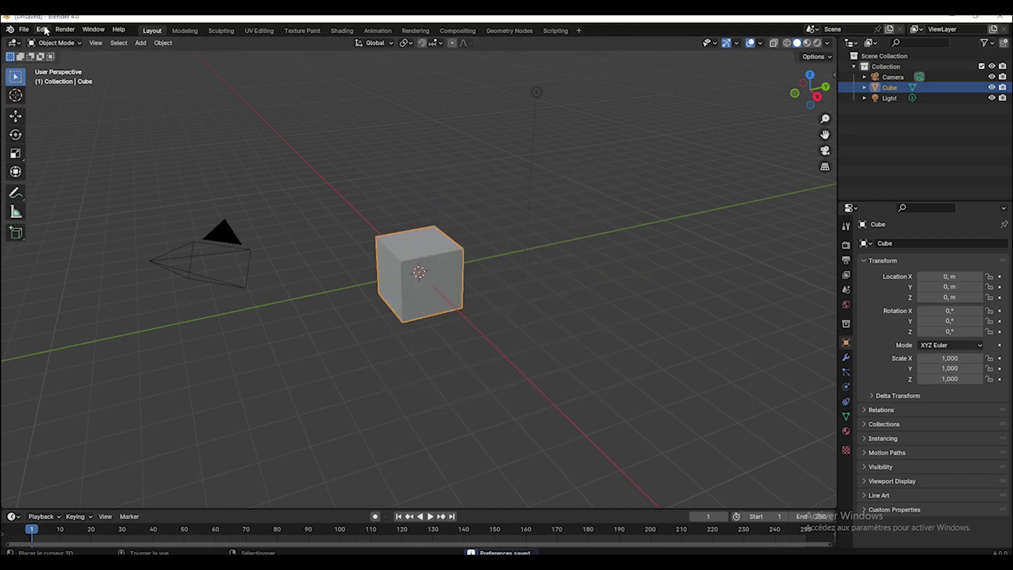
Open the preferences and set the interface Resolution Scale to 1.25.
click(42, 30)
click(75, 165)
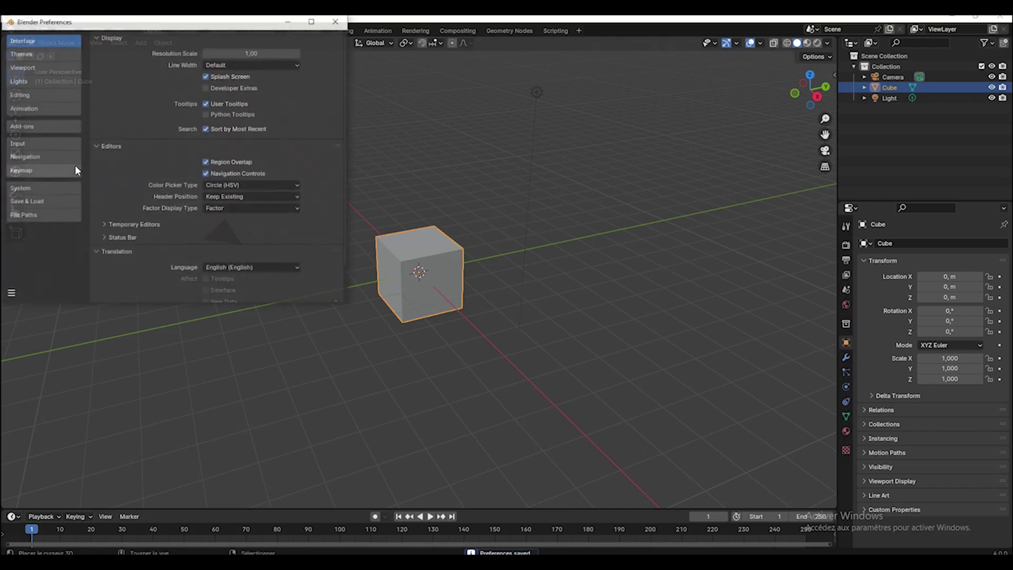
drag(147, 28, 348, 143)
click(463, 171)
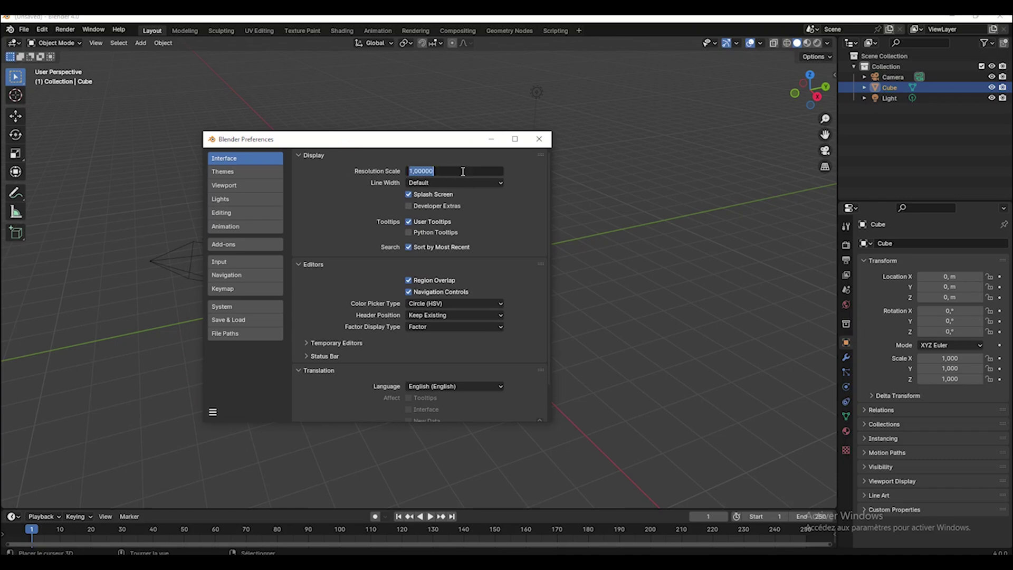
text(1.25)
key(Return)
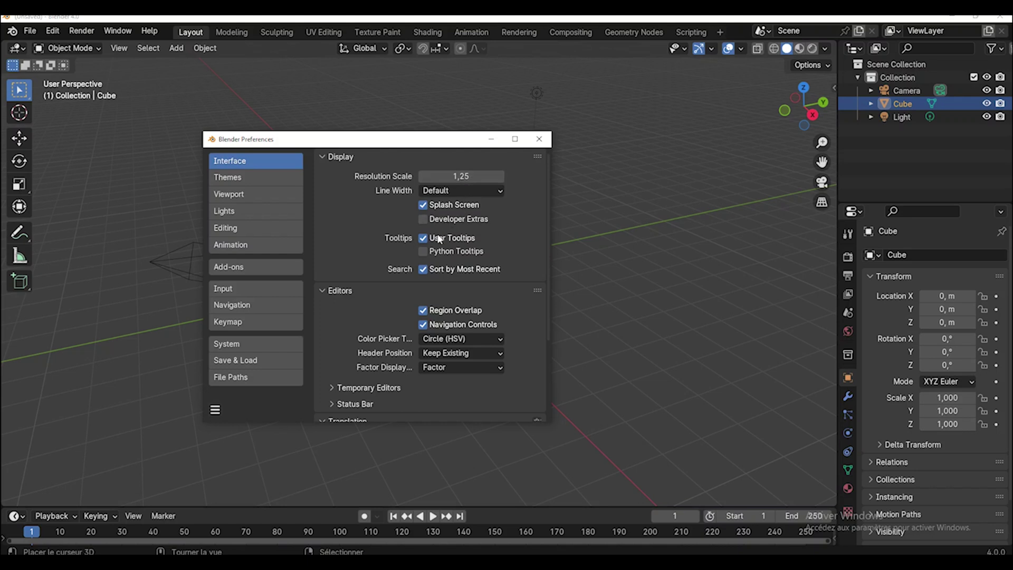
scroll(423, 285, down, 1)
scroll(406, 277, up, 1)
In the theme's text style settings, set the Widget Shadow Size to 3 px.
click(246, 178)
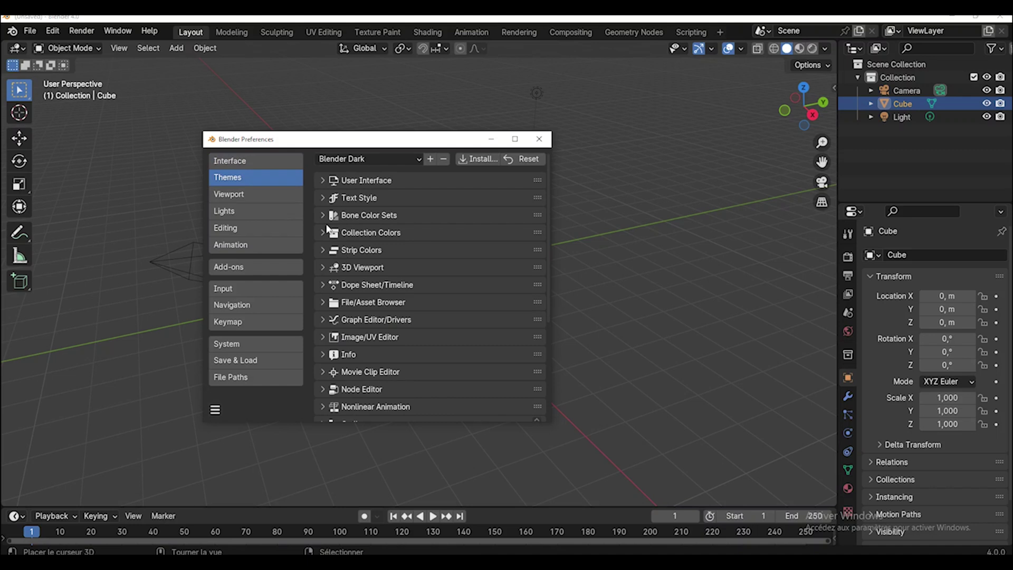
click(321, 198)
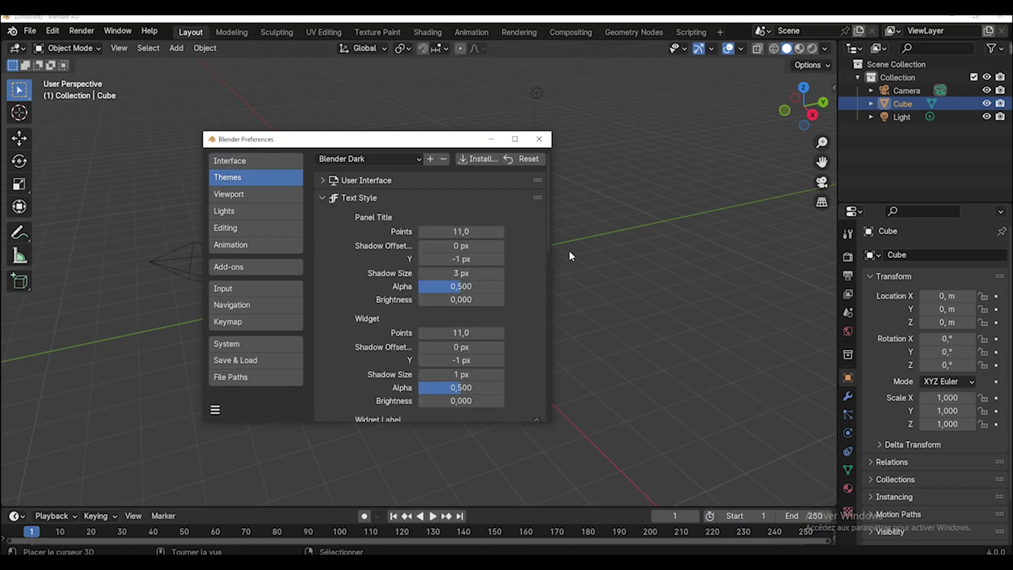
drag(547, 239, 547, 268)
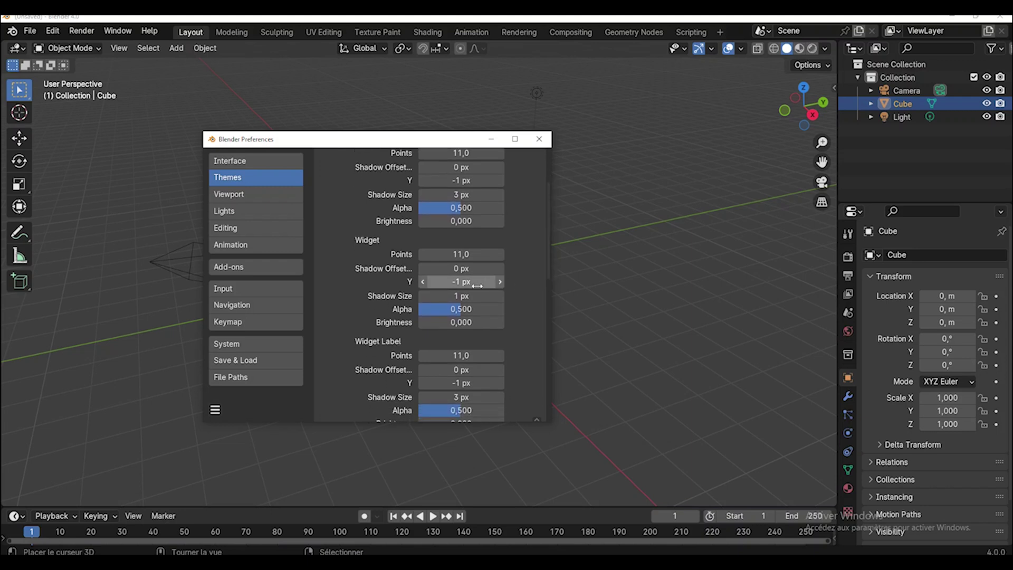
click(500, 296)
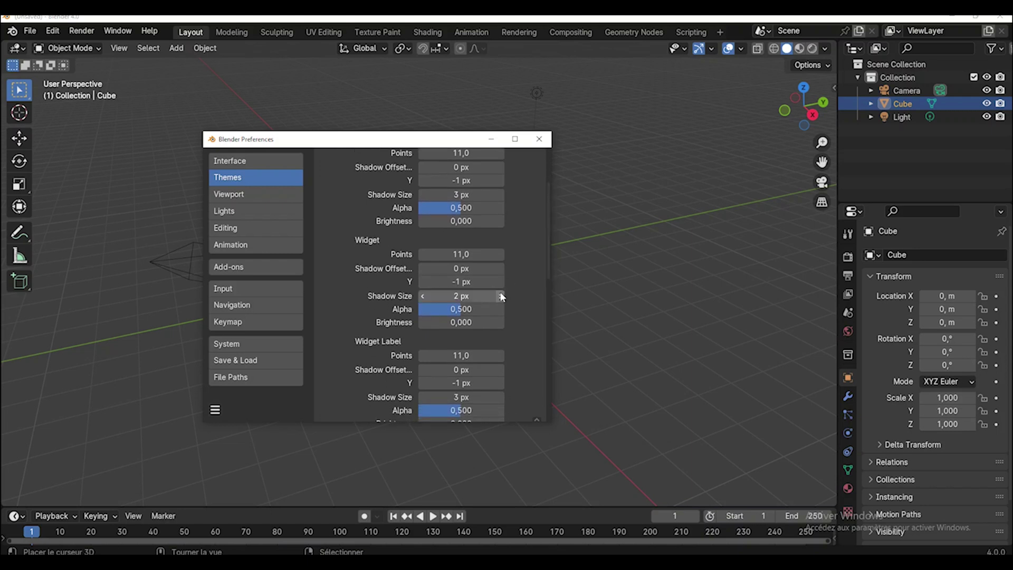
click(501, 296)
scroll(445, 241, up, 3)
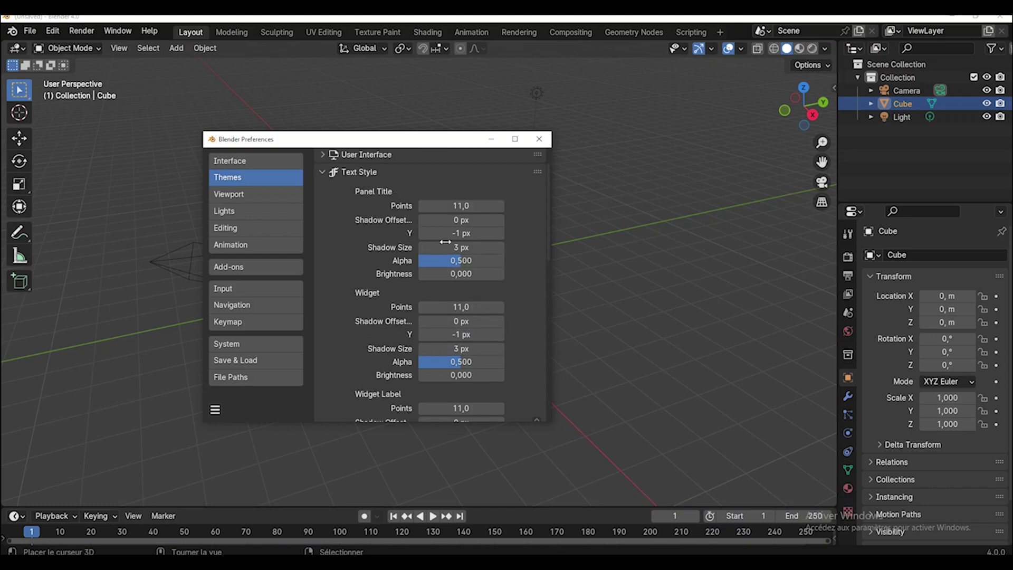
click(318, 173)
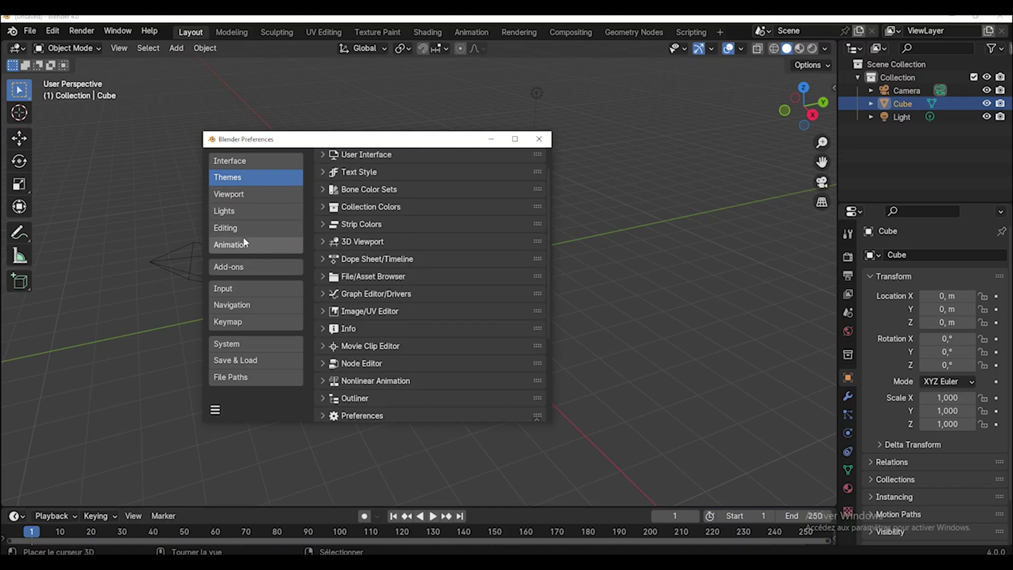
Enable Zoom to Mouse Position in the navigation preferences and test orbiting around the cube.
click(248, 302)
scroll(471, 252, up, 1)
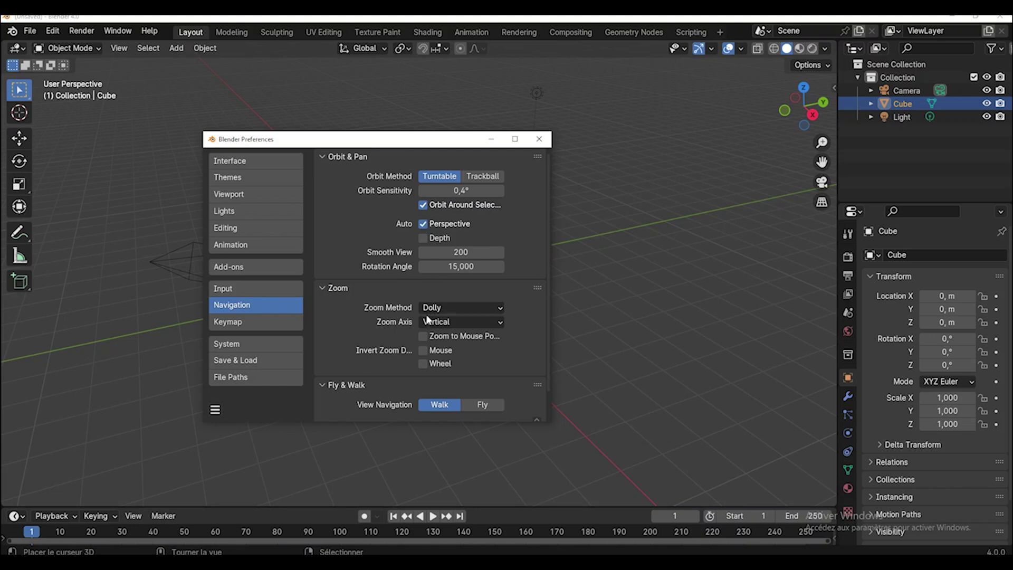
click(425, 341)
drag(466, 145, 724, 135)
middle_drag(404, 279, 435, 273)
middle_drag(373, 270, 422, 271)
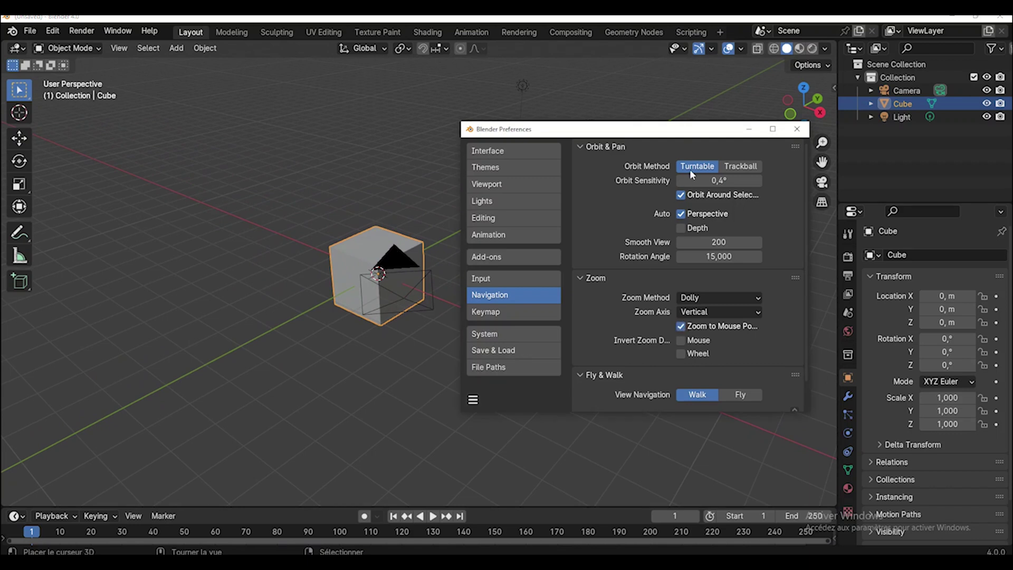
Review the input, navigation and keymap preferences.
drag(681, 131, 678, 116)
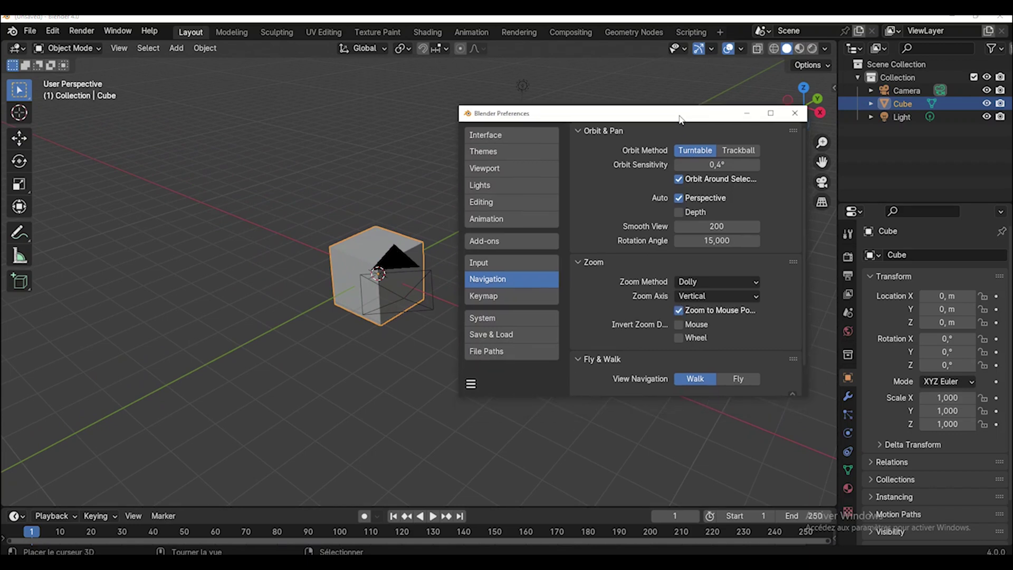
click(510, 265)
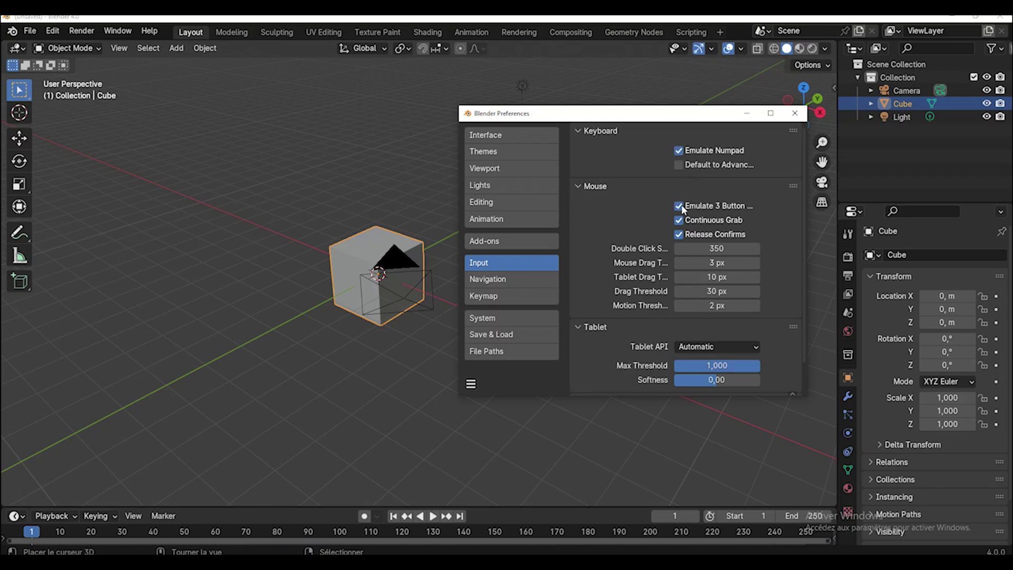
click(514, 279)
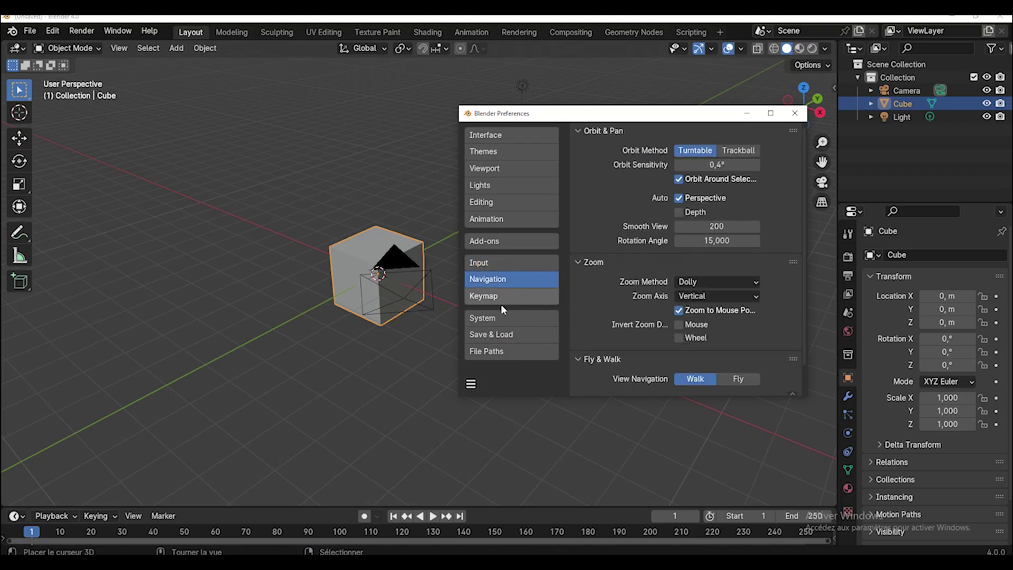
click(500, 296)
scroll(727, 301, down, 3)
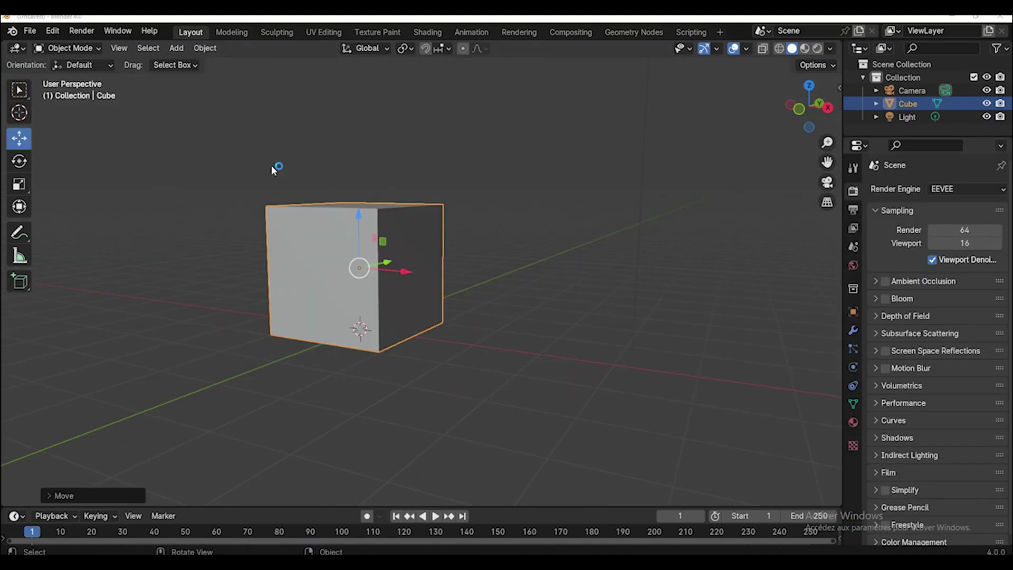
Reopen the preferences and filter the add-ons list by the User category.
click(59, 33)
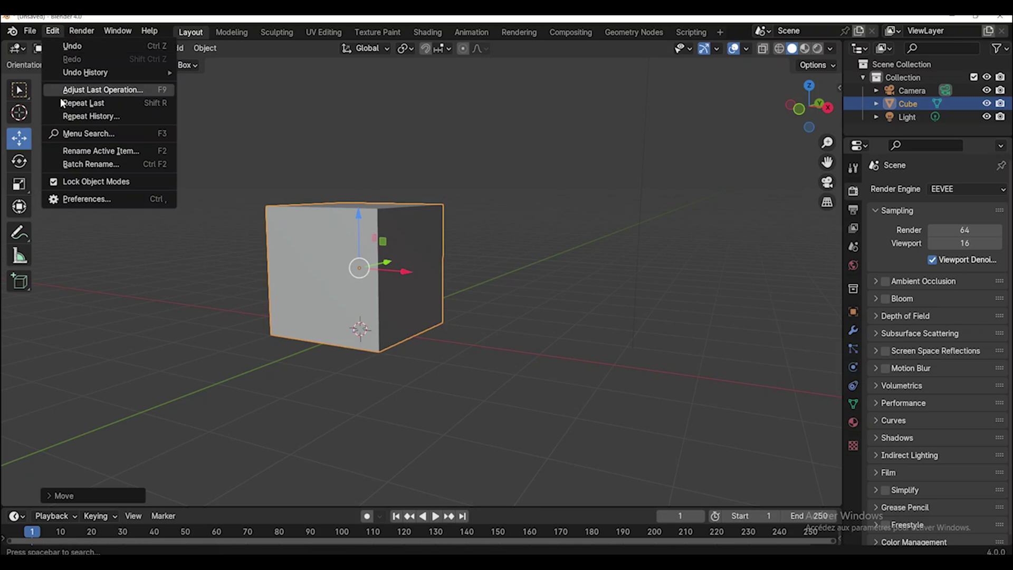
click(89, 199)
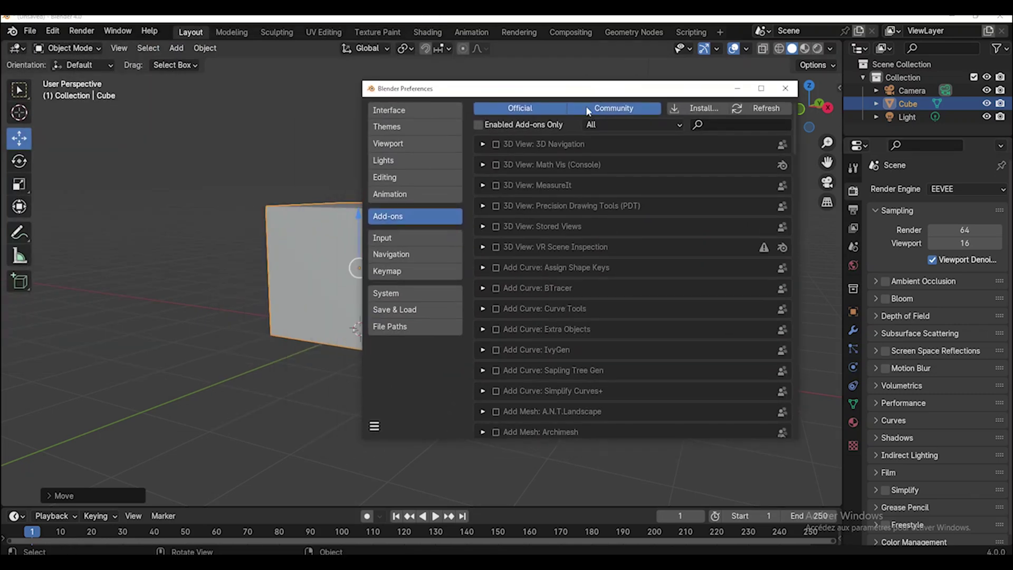
click(417, 193)
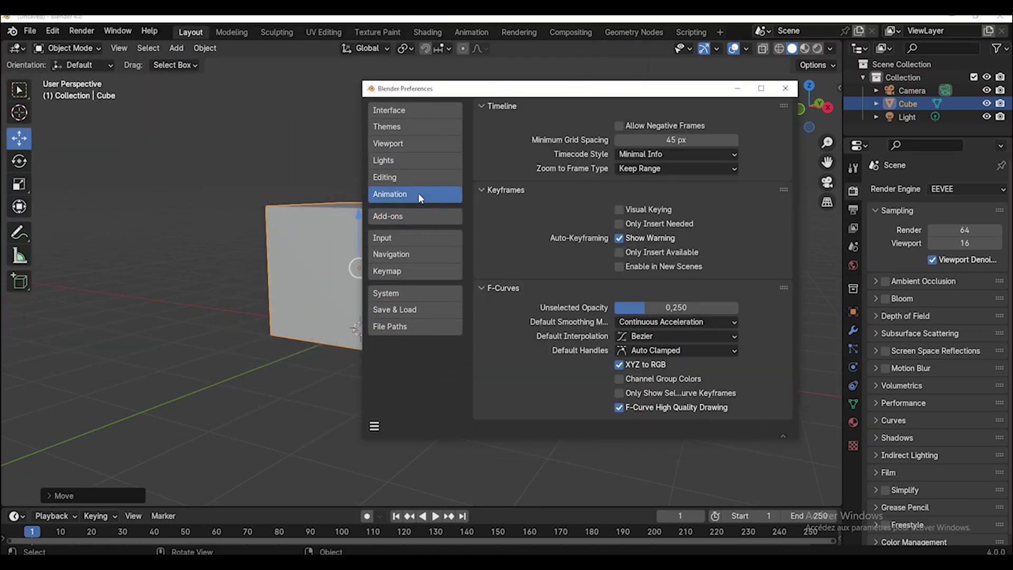
click(414, 113)
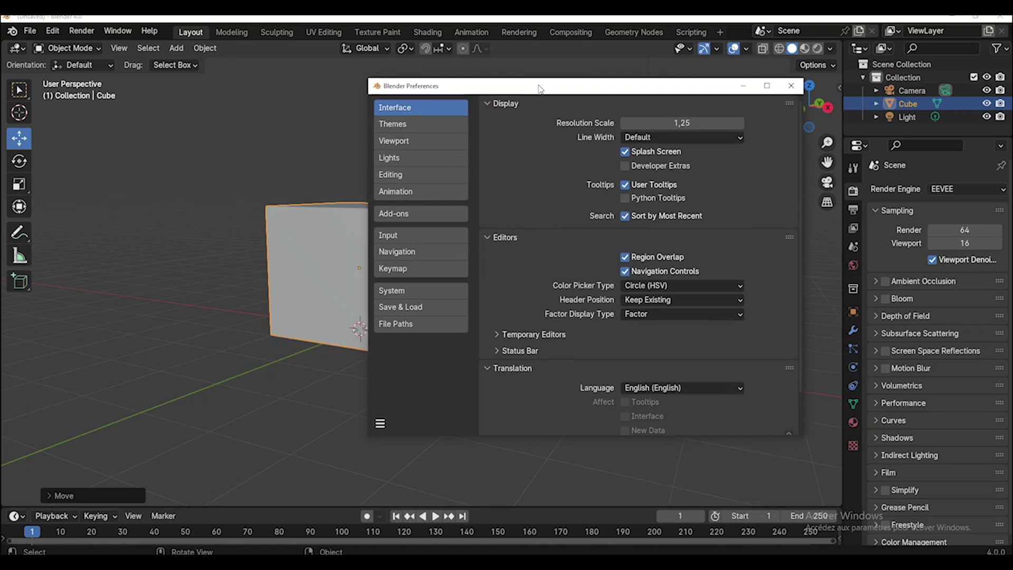
click(422, 216)
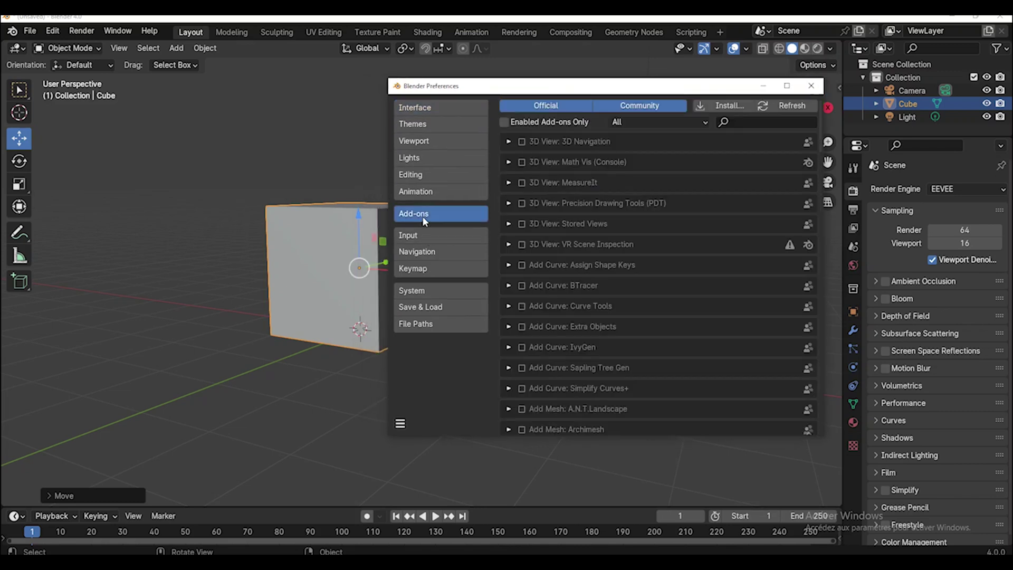
click(650, 119)
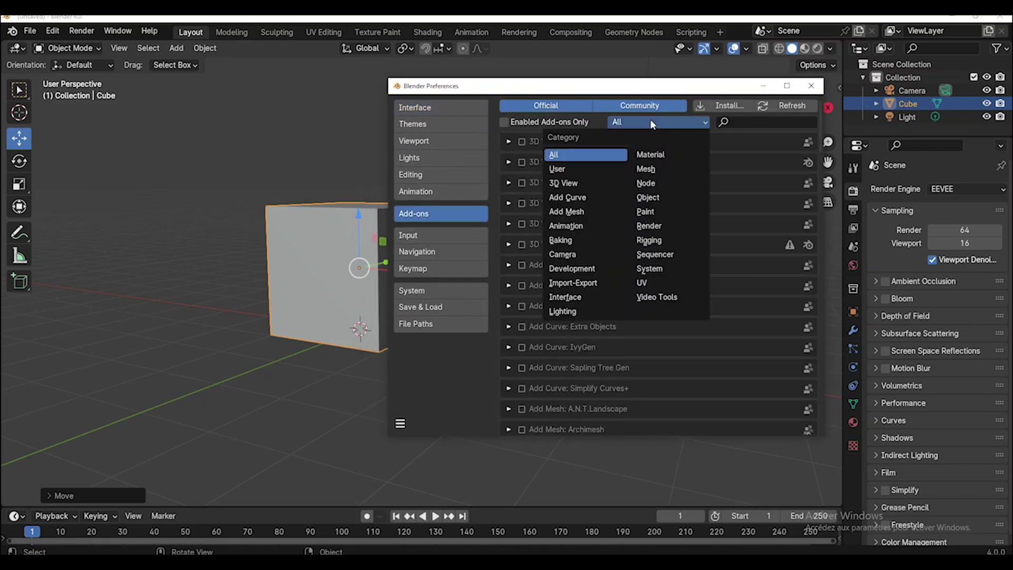
click(588, 169)
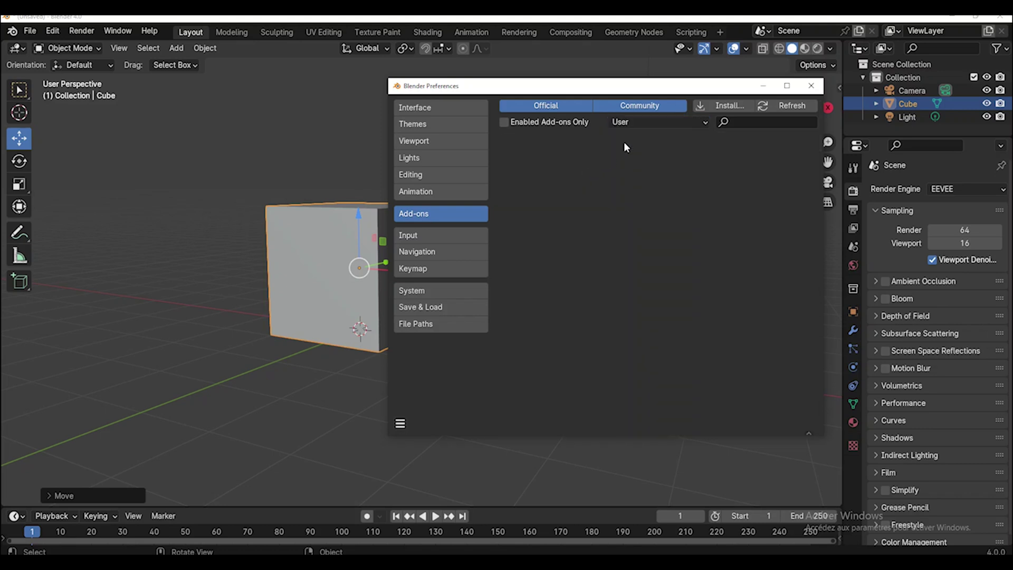
Filter the add-ons by the 3D View category, enable 3D Navigation and check its details.
click(636, 121)
click(570, 182)
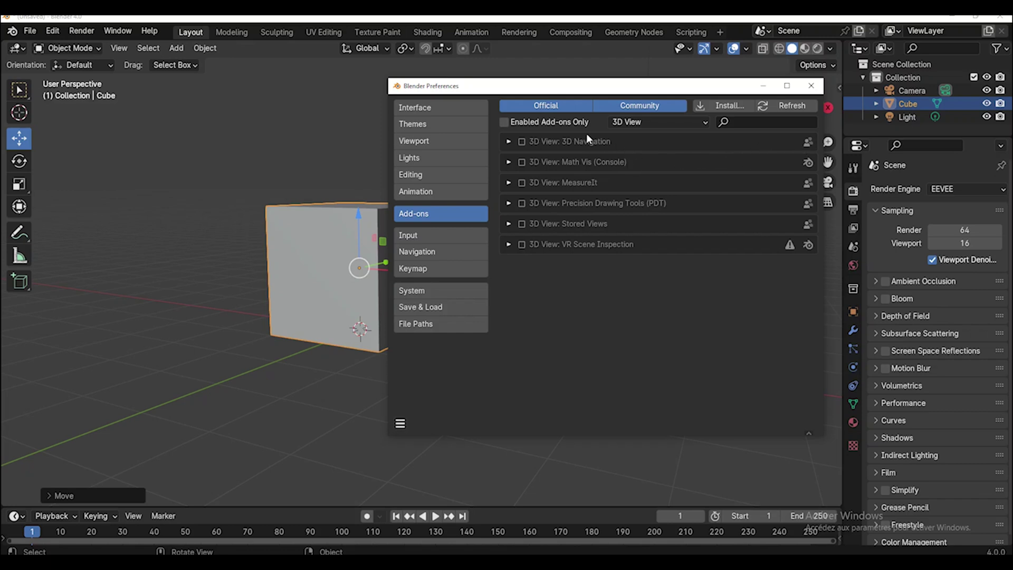
click(521, 142)
click(508, 141)
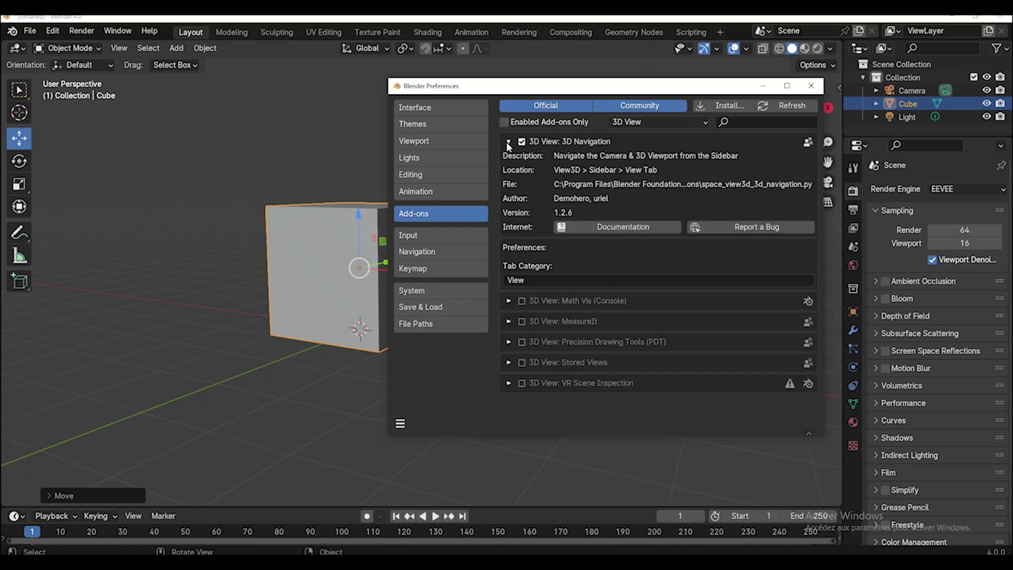
click(507, 142)
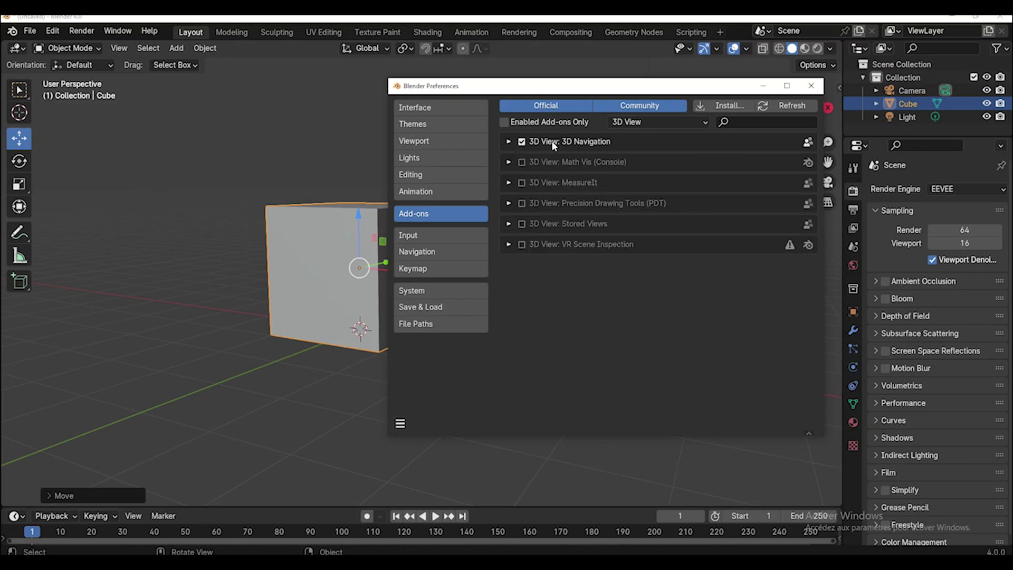
Filter the add-ons by the Add Curve category and enable IvyGen.
click(633, 122)
click(570, 198)
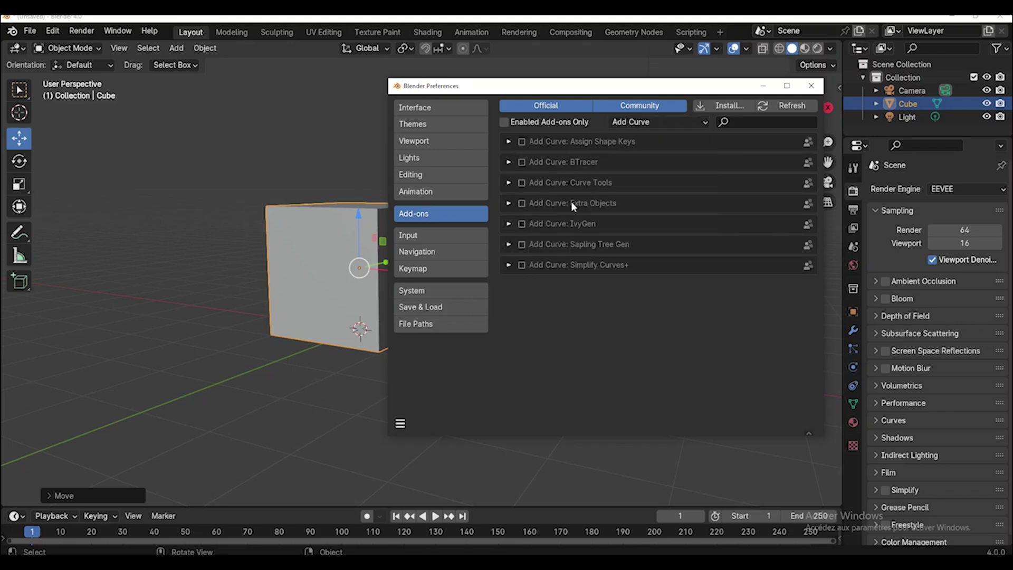
click(522, 224)
Check which curve types can be added to the scene, and enable the Add Curve: Extra Objects add-on.
key(Home)
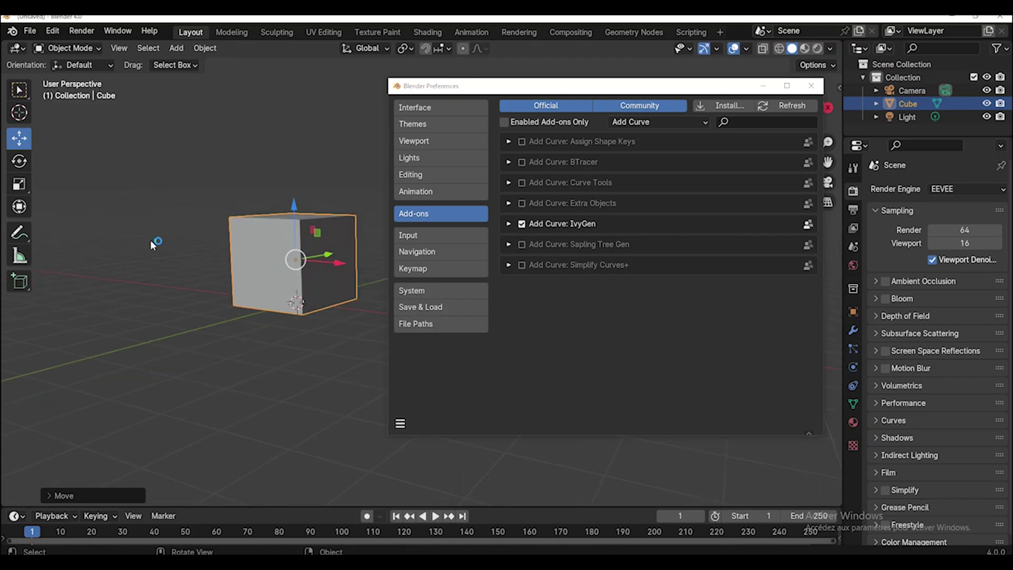
key(shift+a)
mouse_move(92, 245)
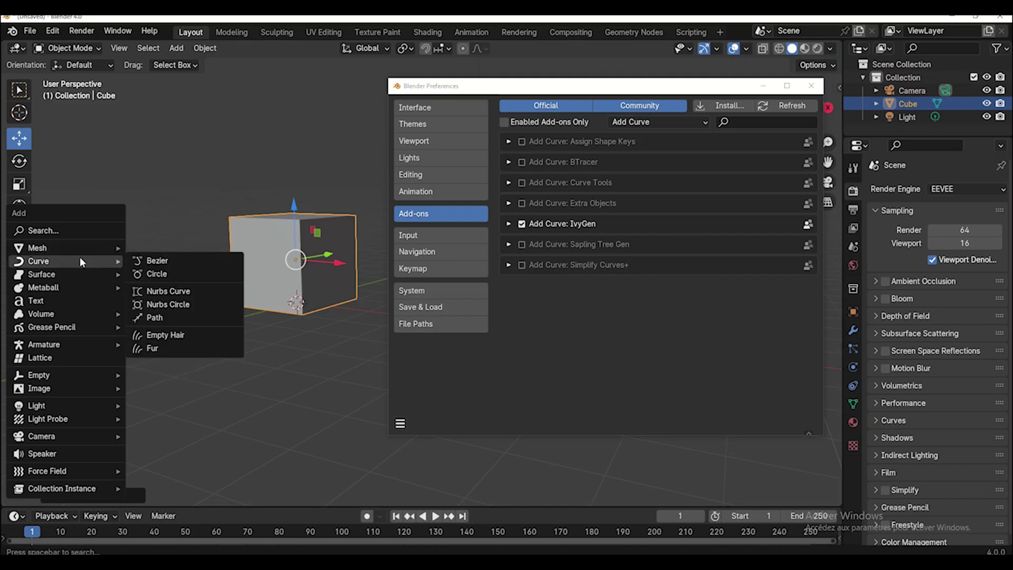
mouse_move(122, 247)
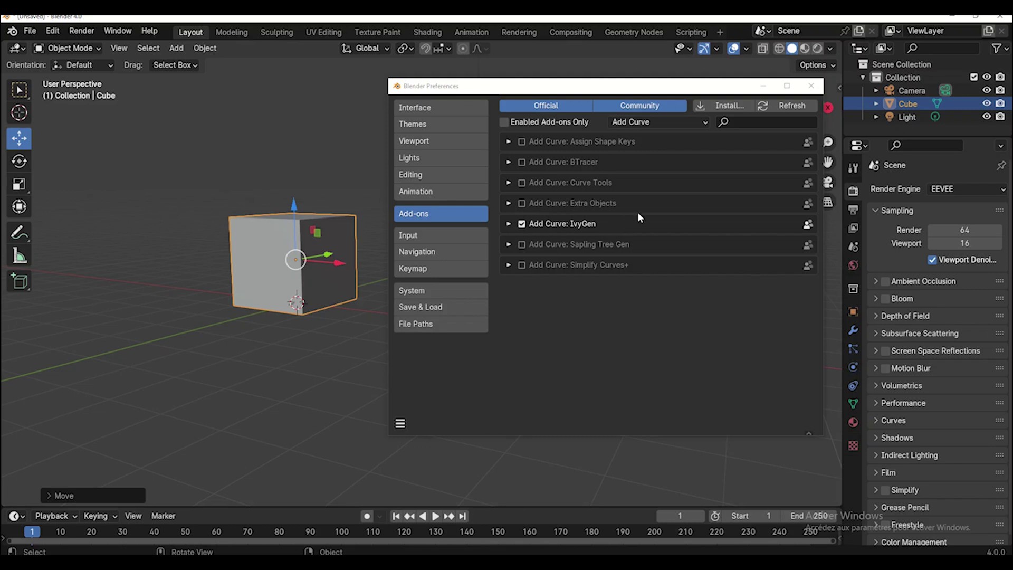
click(521, 203)
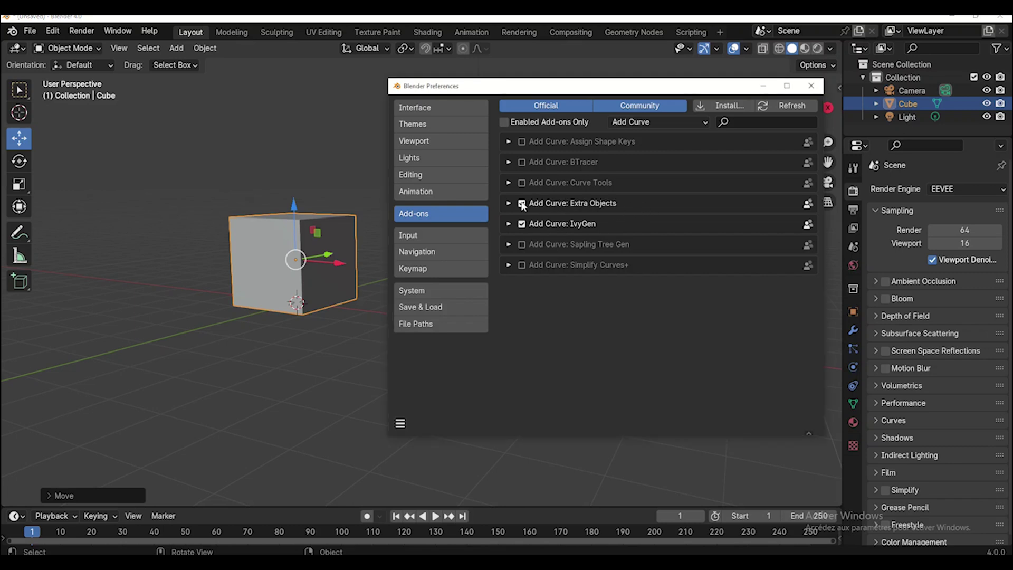
Add a Torus curve spiral to the scene and return to Object Mode.
scroll(221, 187, down, 1)
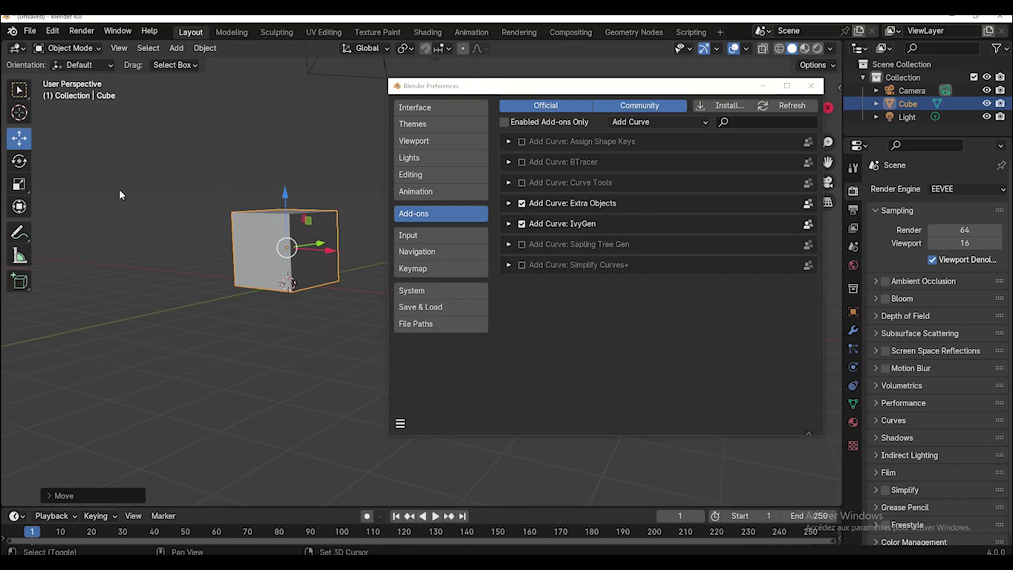
key(shift+a)
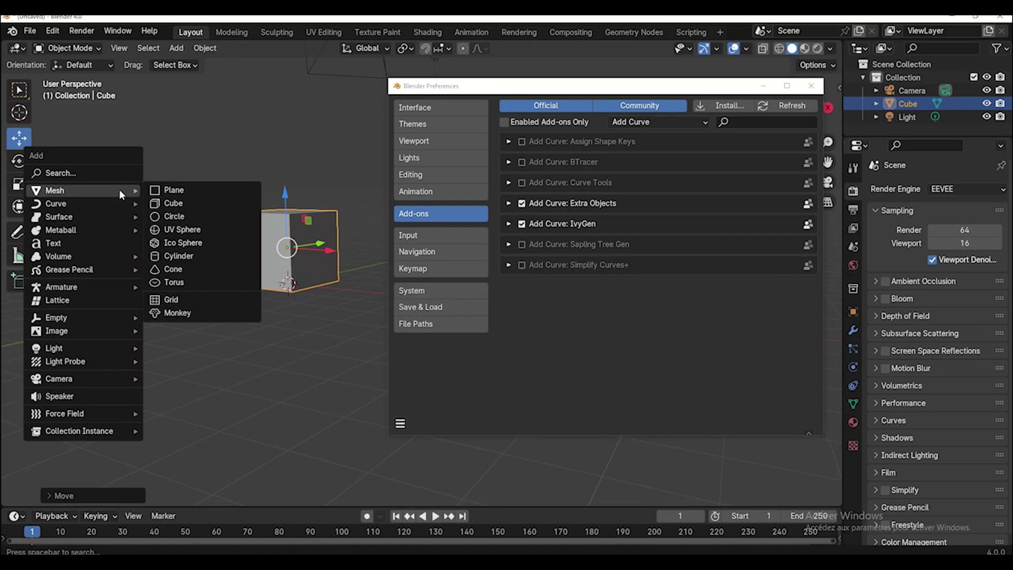
mouse_move(112, 202)
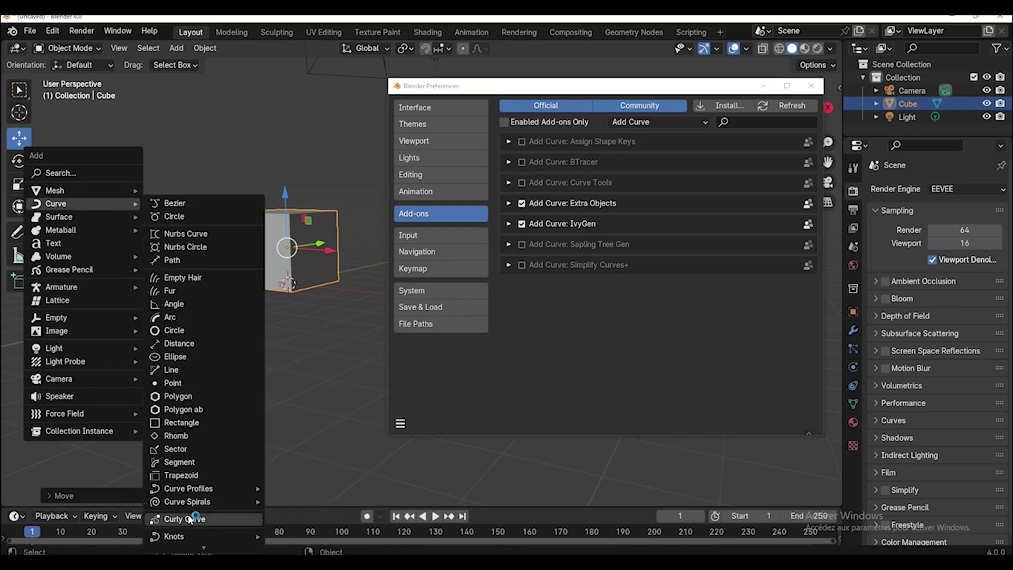
scroll(188, 513, down, 3)
scroll(186, 490, up, 3)
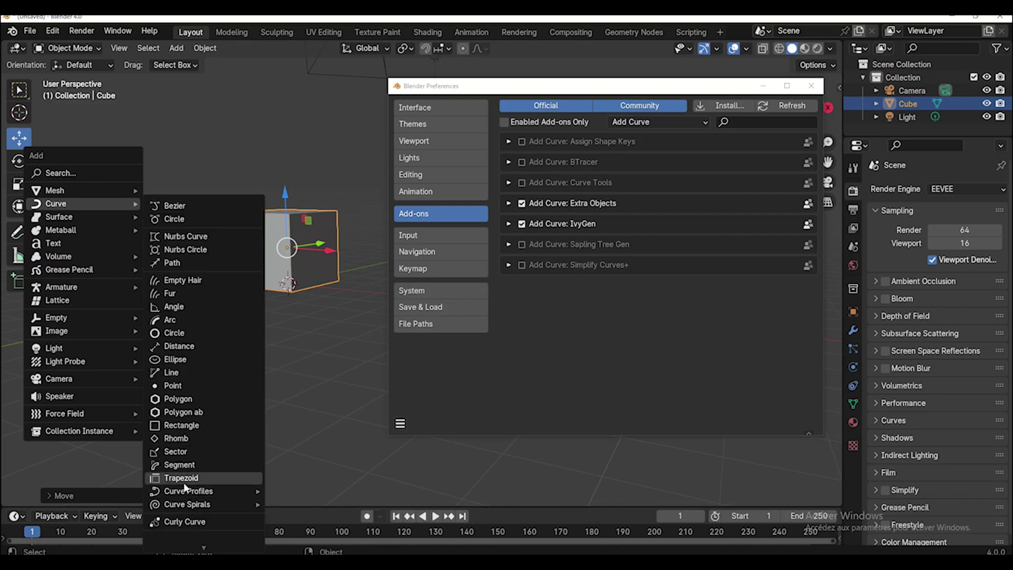
mouse_move(220, 507)
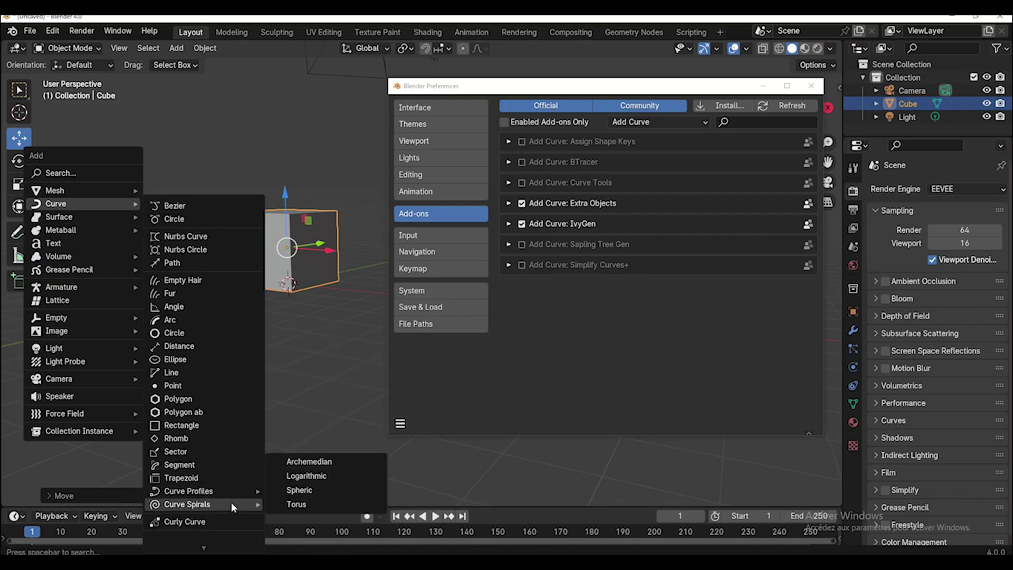
click(309, 505)
scroll(293, 325, up, 2)
middle_drag(289, 324, 219, 321)
key(Tab)
scroll(224, 320, down, 2)
shift+middle_drag(283, 322, 233, 327)
Filter the add-ons by the Add Mesh category and enable A.N.T.Landscape.
key(shift+a)
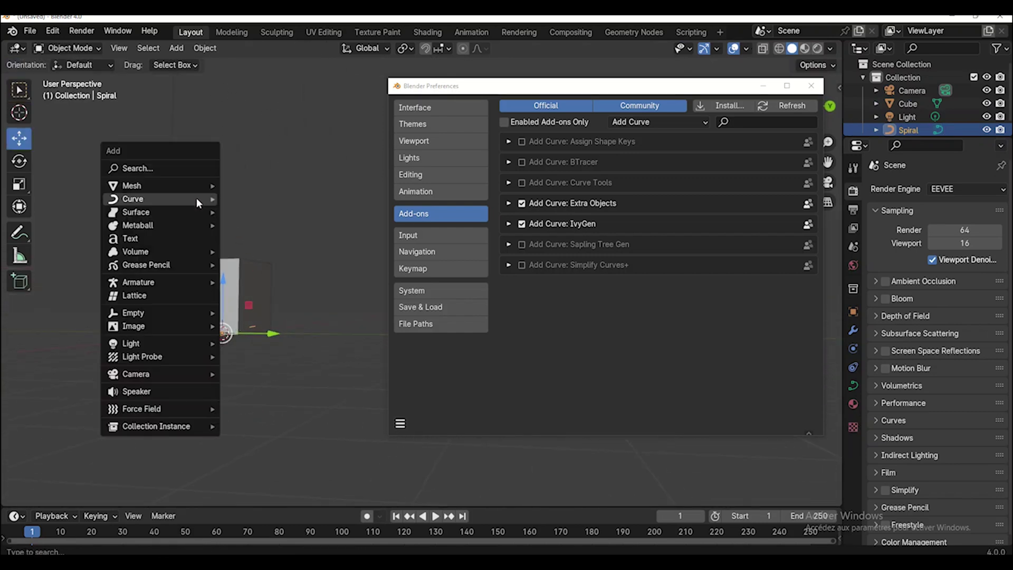
mouse_move(166, 185)
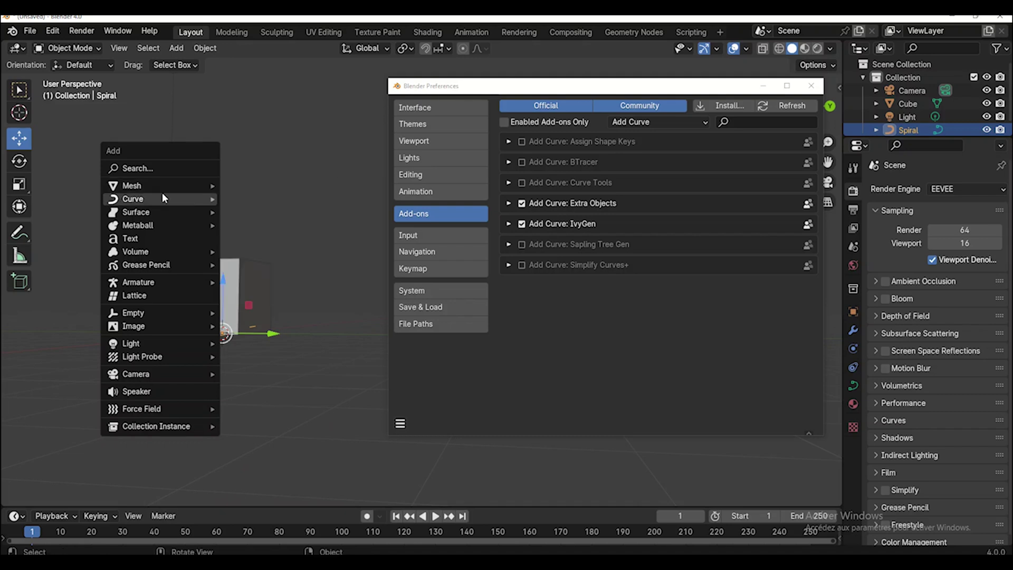
click(628, 122)
click(579, 210)
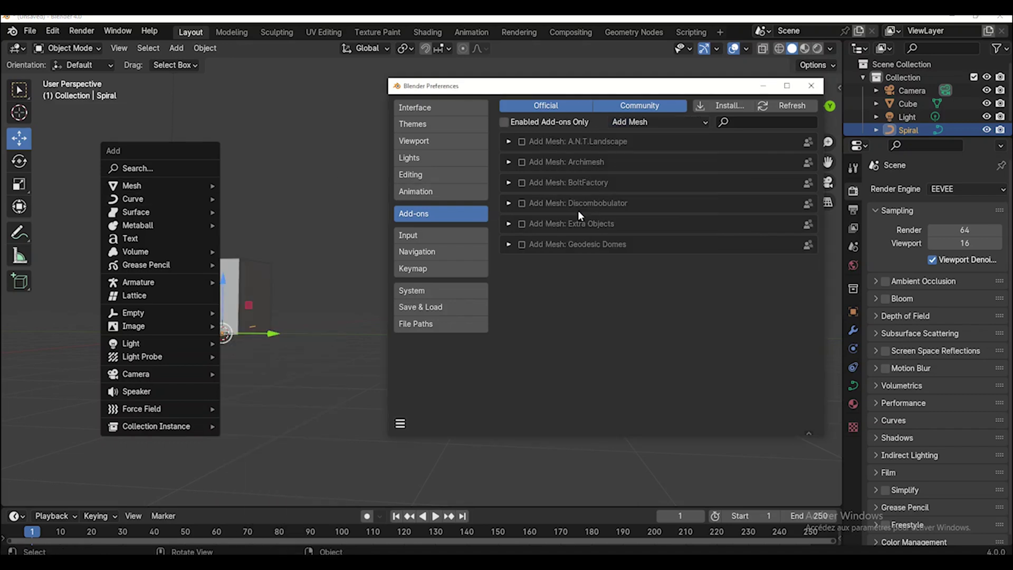
click(523, 141)
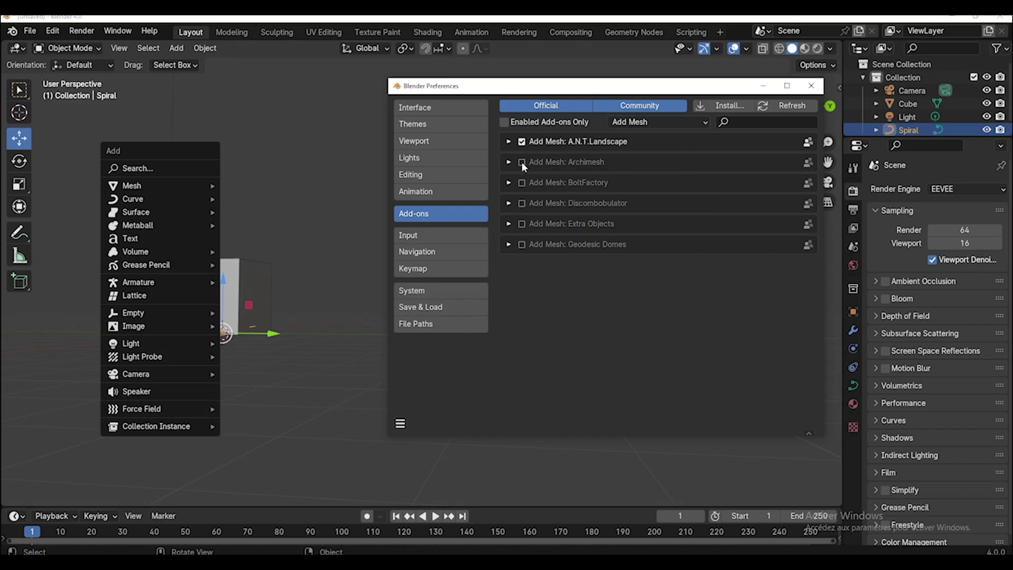
Add a Landscape mesh and move it along the Y axis clear of the cube.
key(shift+a)
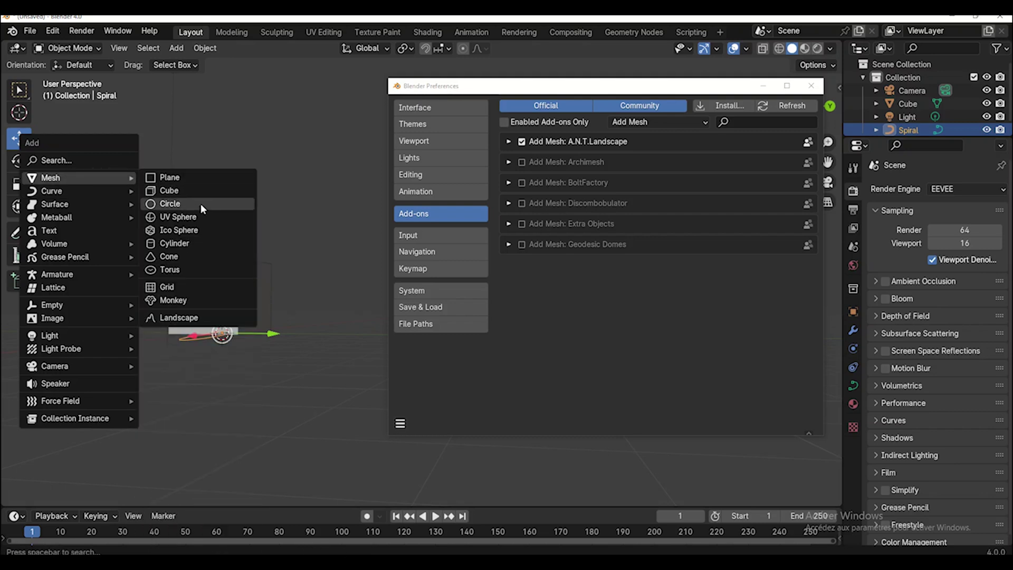
click(182, 317)
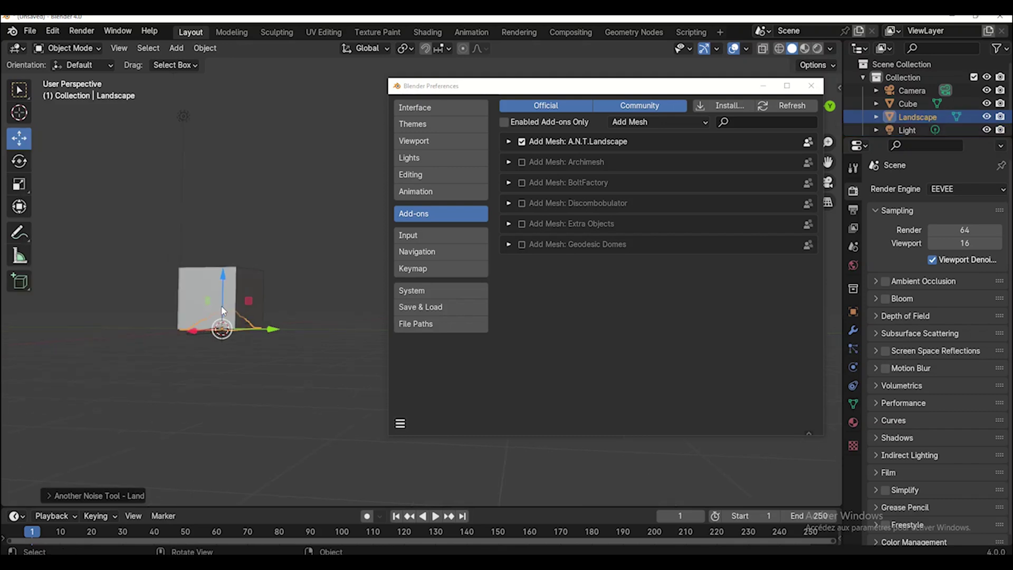
scroll(285, 311, up, 2)
drag(269, 316, 347, 338)
scroll(282, 328, up, 6)
middle_drag(326, 318, 240, 298)
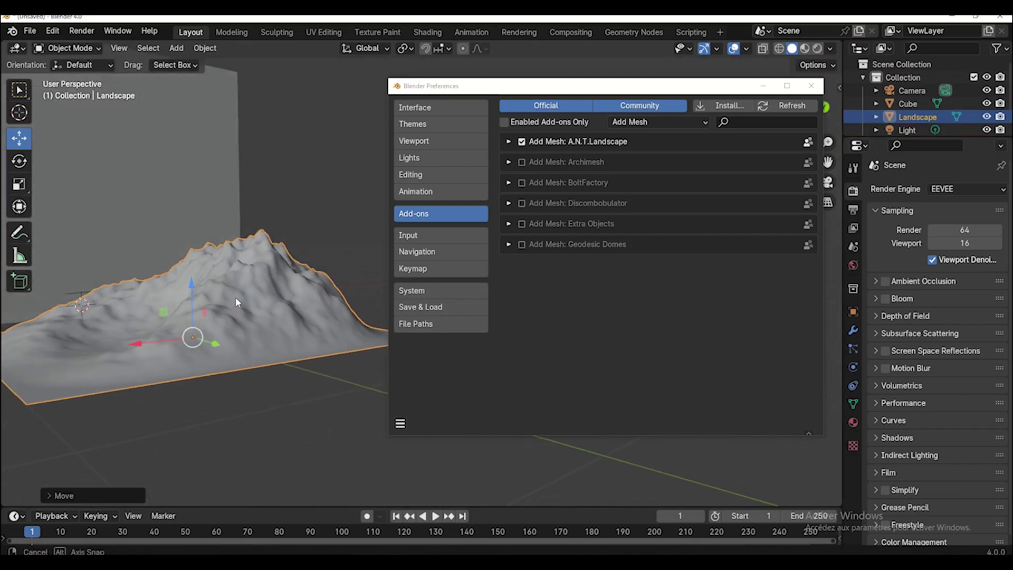
scroll(242, 298, down, 1)
scroll(209, 296, up, 5)
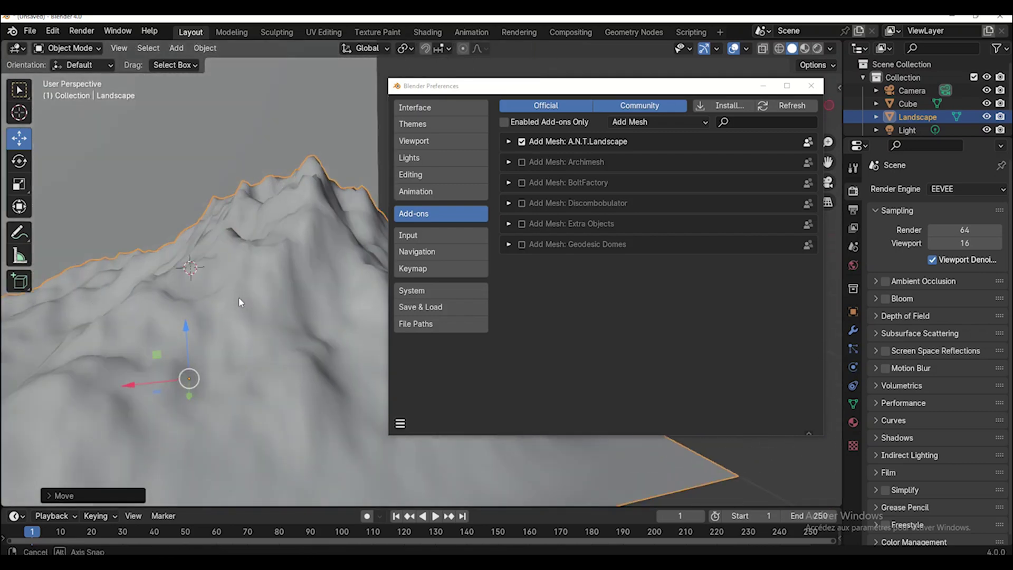
scroll(196, 284, down, 5)
middle_drag(195, 284, 260, 301)
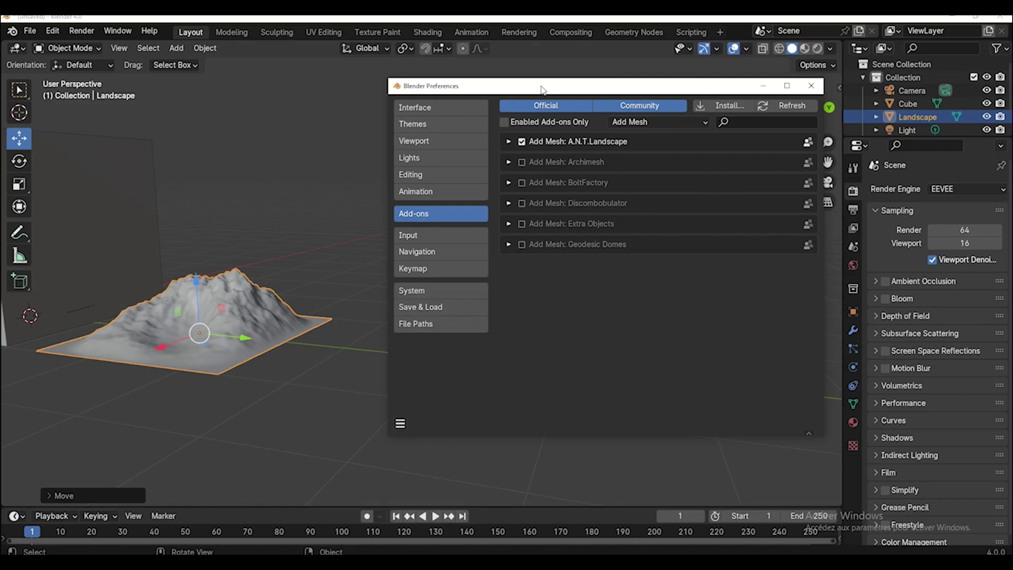
Enable the Add Mesh: Archimesh add-on and check which architectural objects it offers.
drag(543, 88, 640, 92)
click(619, 165)
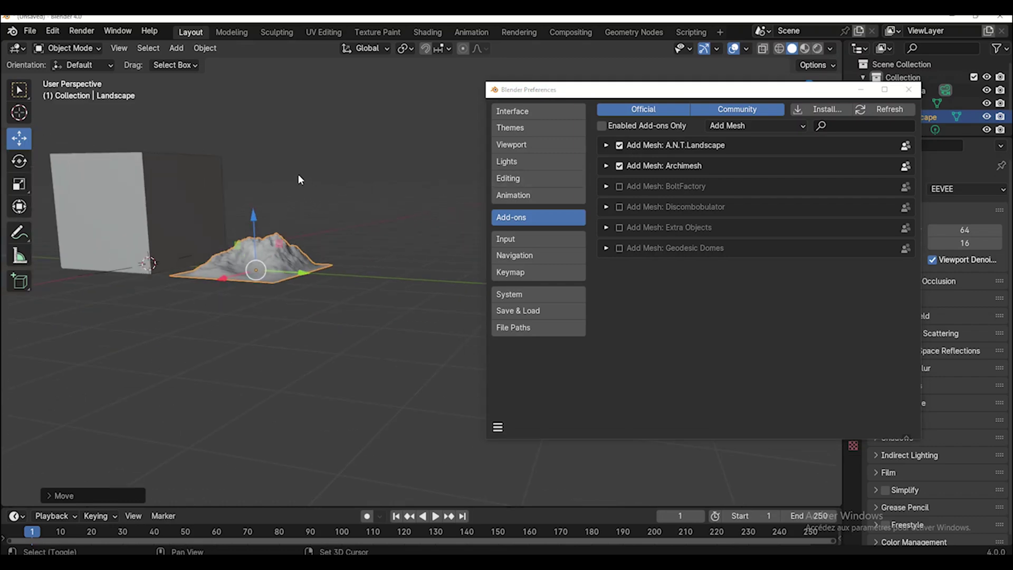
key(shift+a)
mouse_move(300, 178)
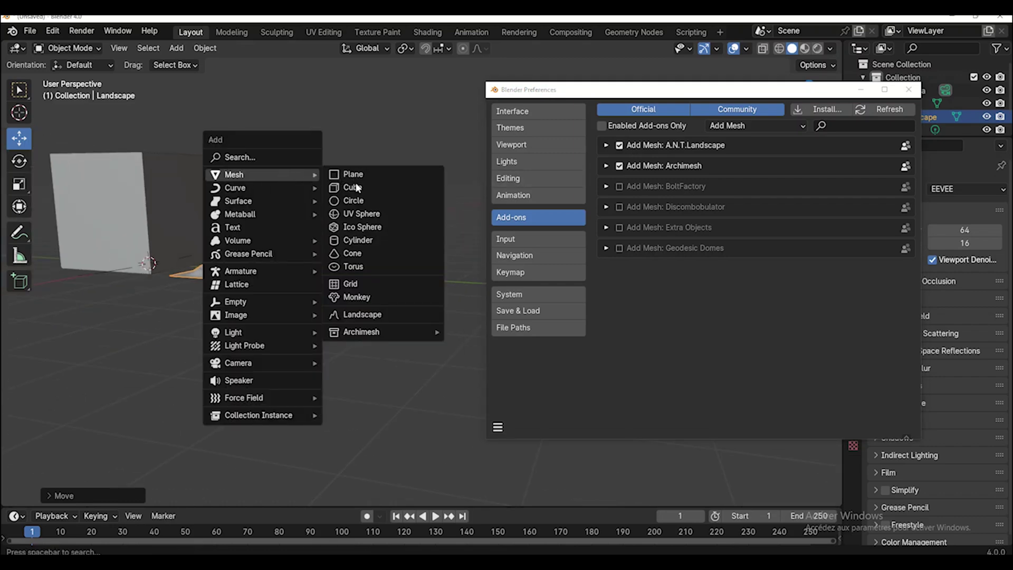
mouse_move(348, 335)
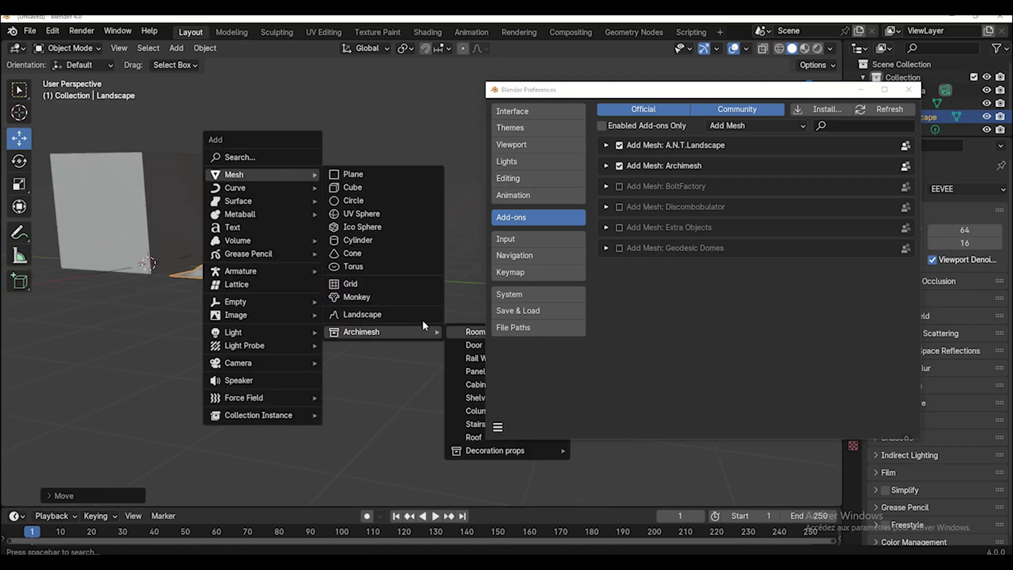
key(Escape)
Add a Lamp from the Archimesh decoration props and move it beyond the landscape.
scroll(173, 147, down, 3)
key(shift+a)
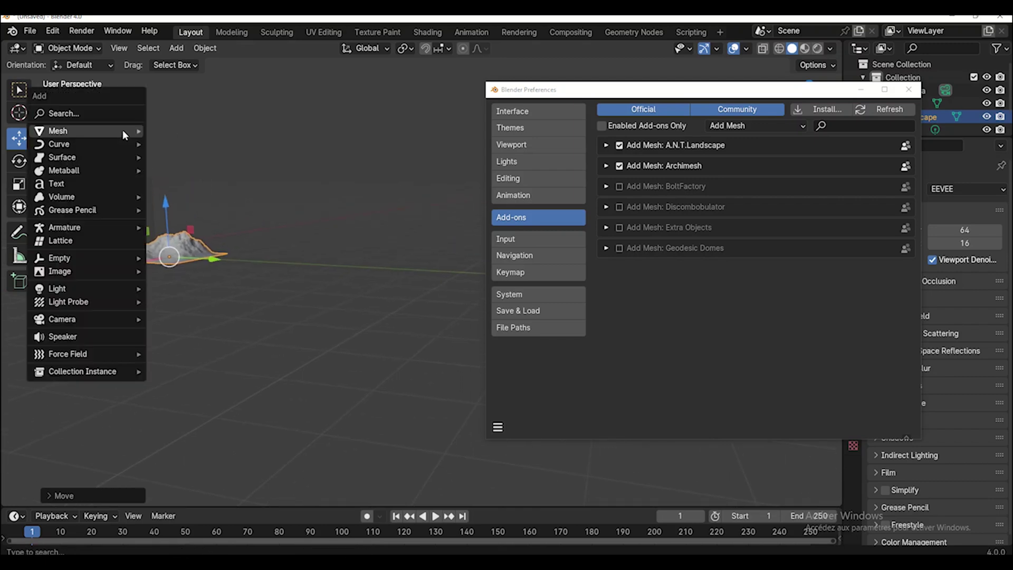
mouse_move(123, 130)
mouse_move(204, 293)
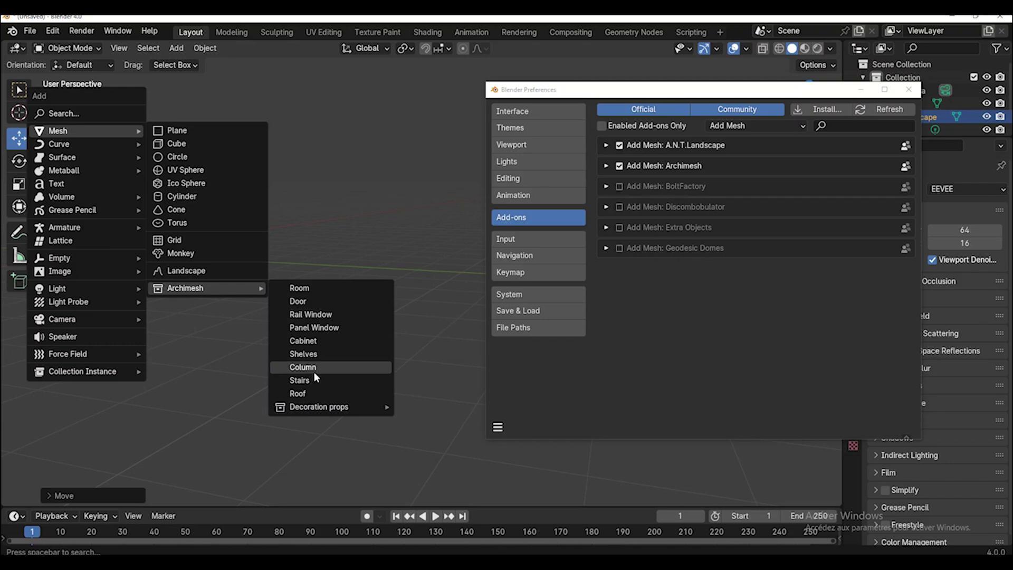
mouse_move(322, 410)
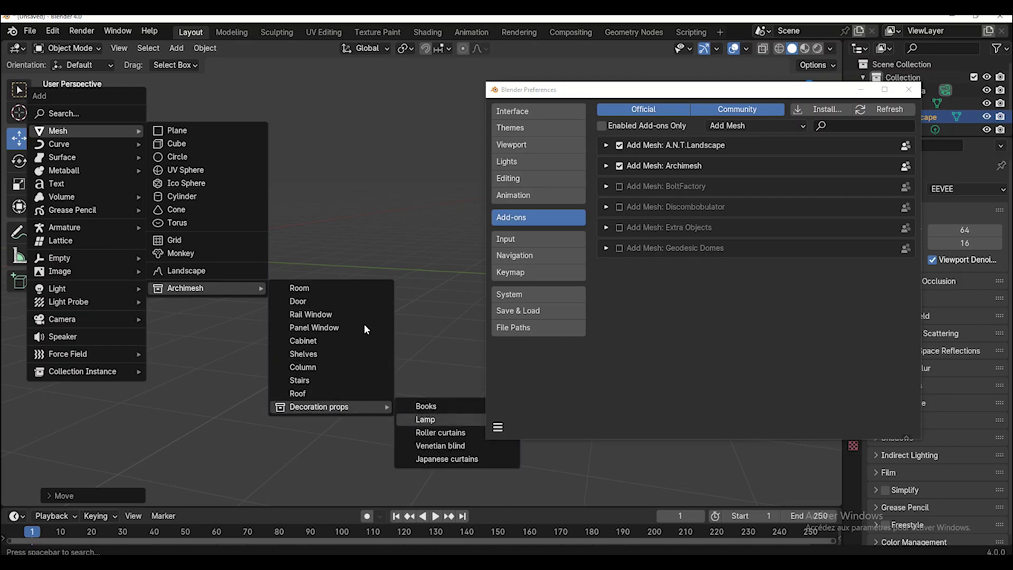
click(428, 420)
scroll(267, 324, down, 3)
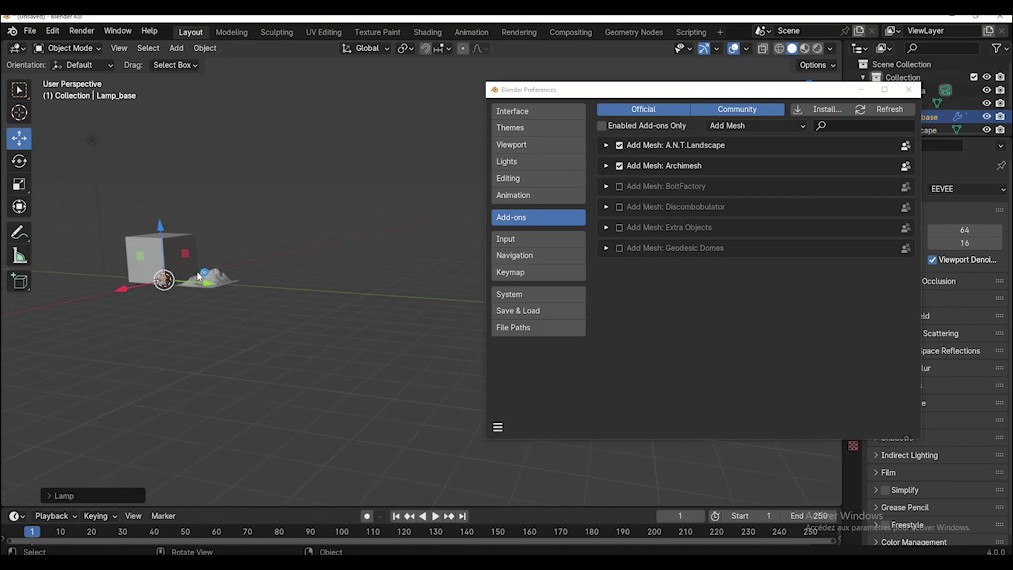
key(g)
scroll(263, 292, up, 8)
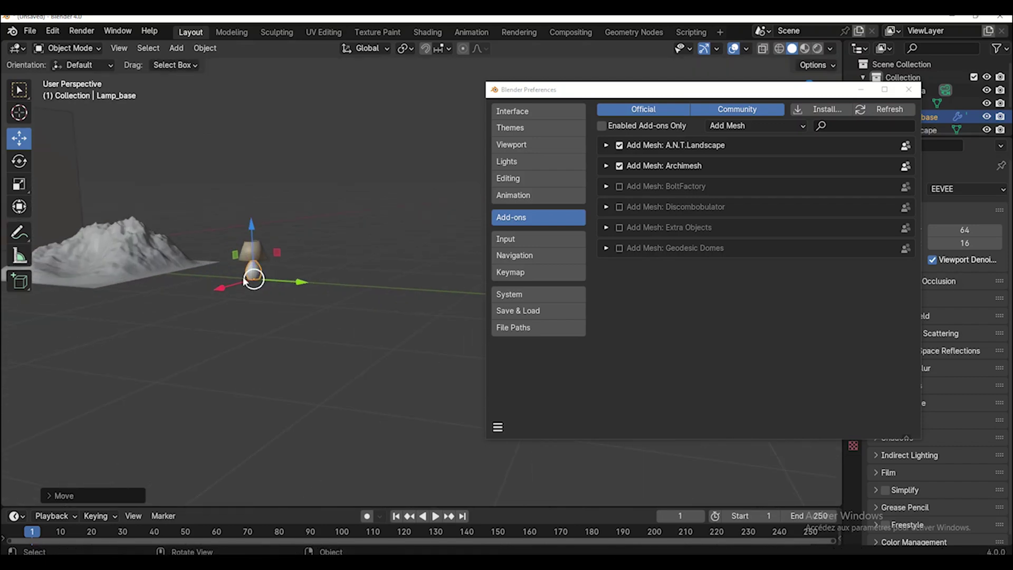
middle_drag(297, 341, 208, 242)
scroll(270, 346, down, 3)
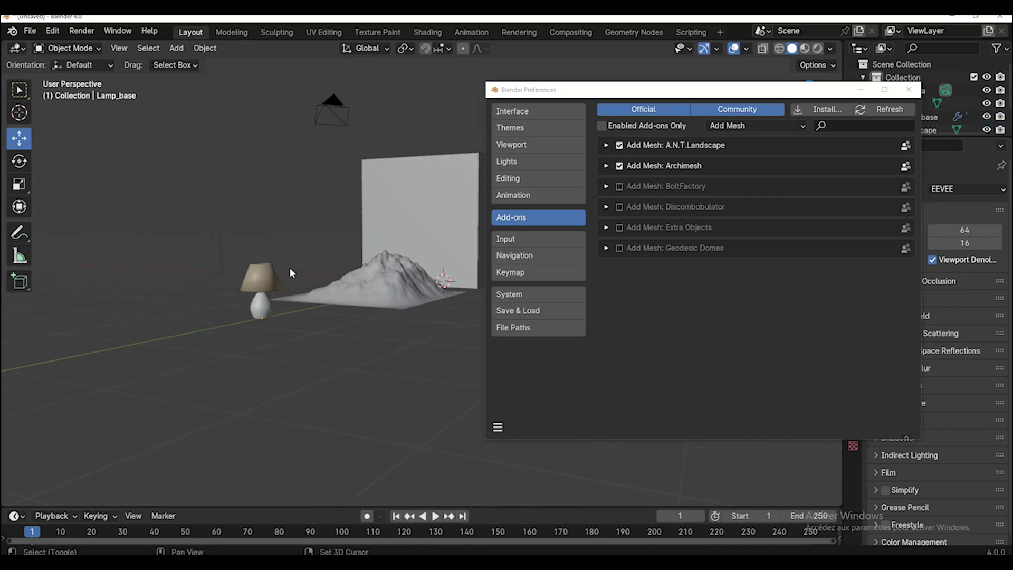
shift+middle_drag(290, 267, 275, 266)
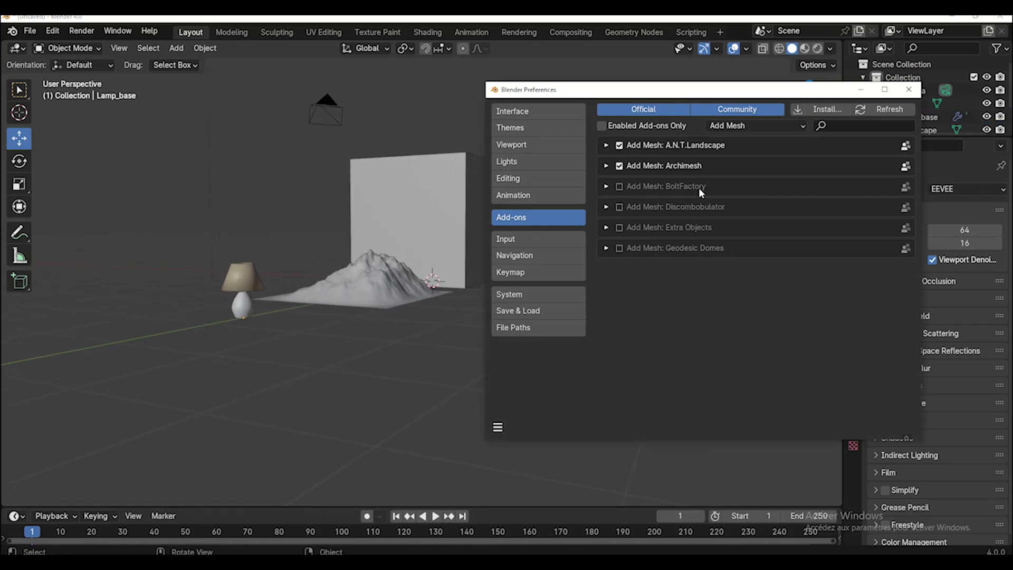
Enable the Add Mesh: Extra Objects add-on and add a single vertex to the scene.
click(619, 227)
middle_drag(295, 279, 173, 264)
key(shift+a)
mouse_move(161, 264)
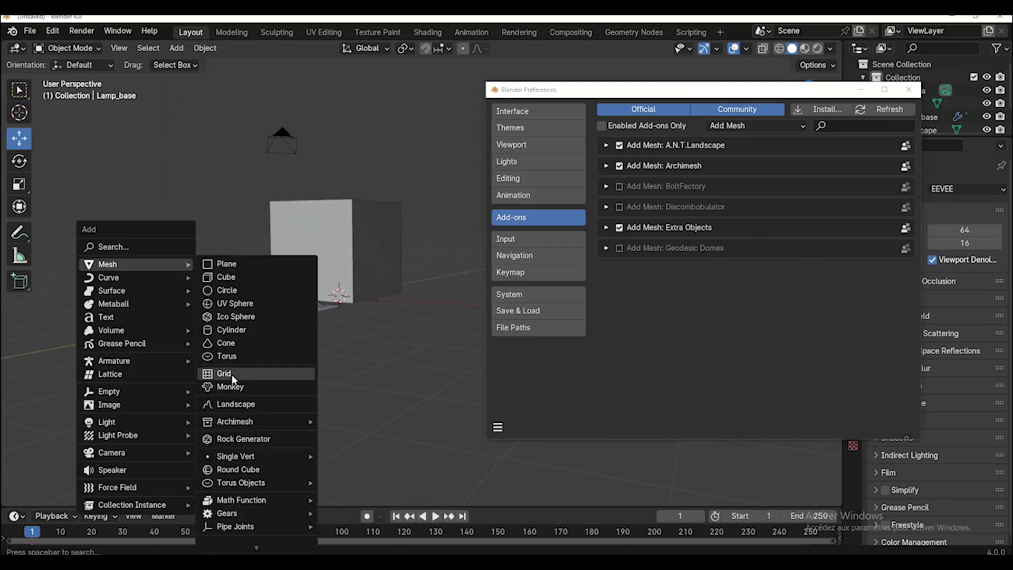
mouse_move(238, 457)
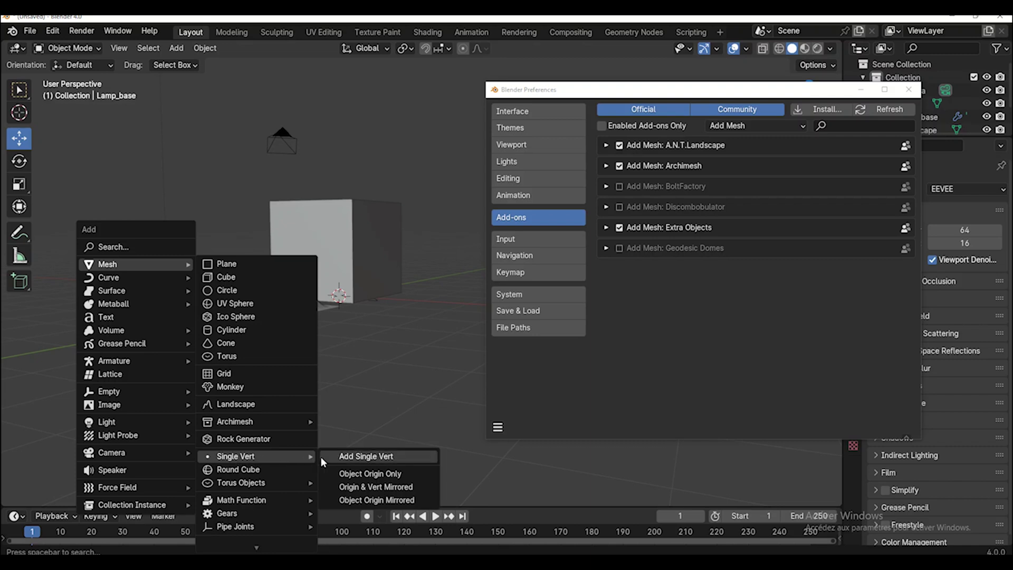
click(383, 457)
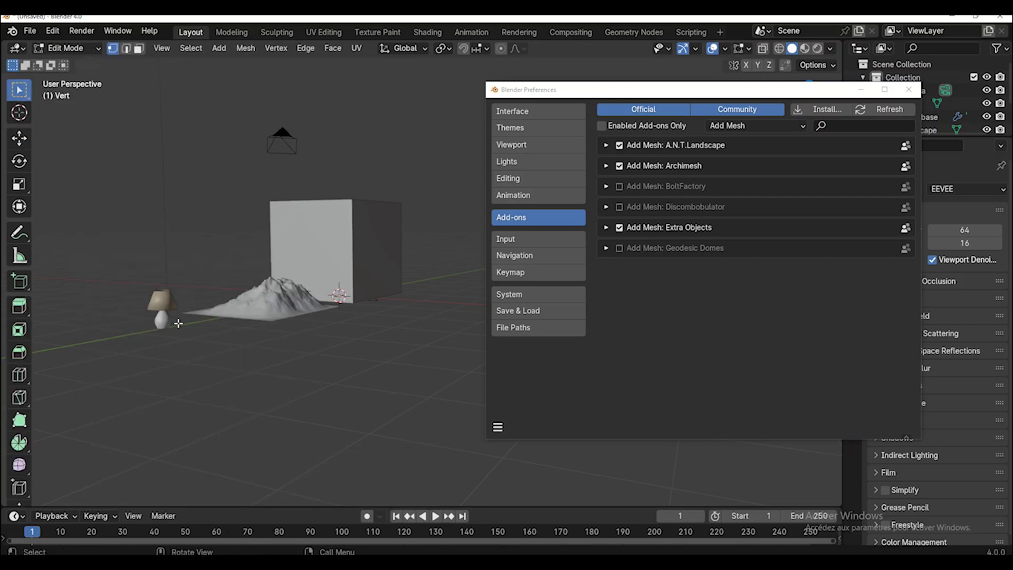
Extrude the single vertex repeatedly into a free-form open outline beside the cube, and return to Object Mode.
scroll(178, 323, up, 1)
key(g)
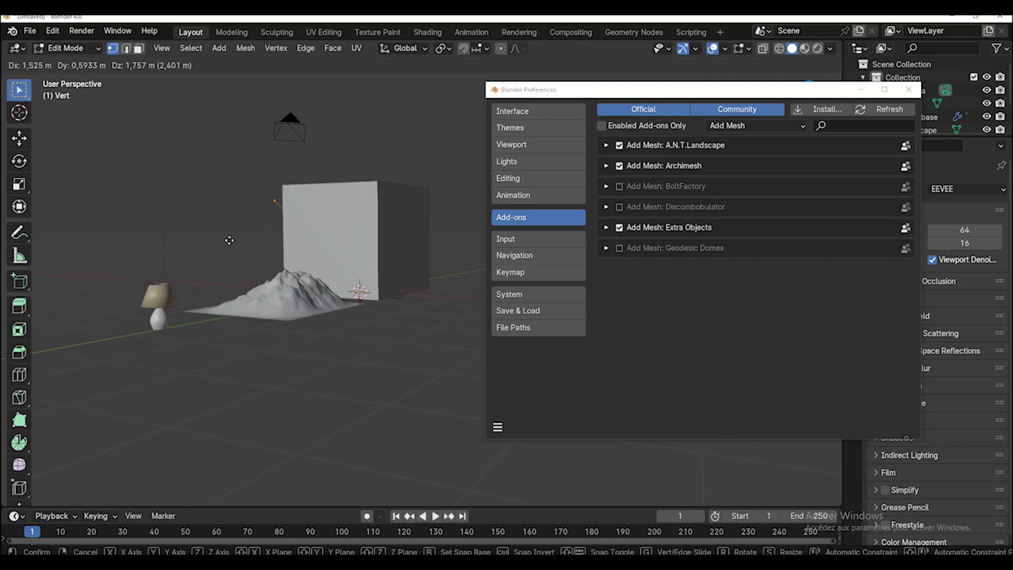
click(224, 236)
key(e)
click(212, 153)
key(e)
click(167, 223)
key(e)
click(209, 323)
key(Tab)
Add a Worm gear mesh, then scale it and move it along the X axis away from the other objects.
key(shift+a)
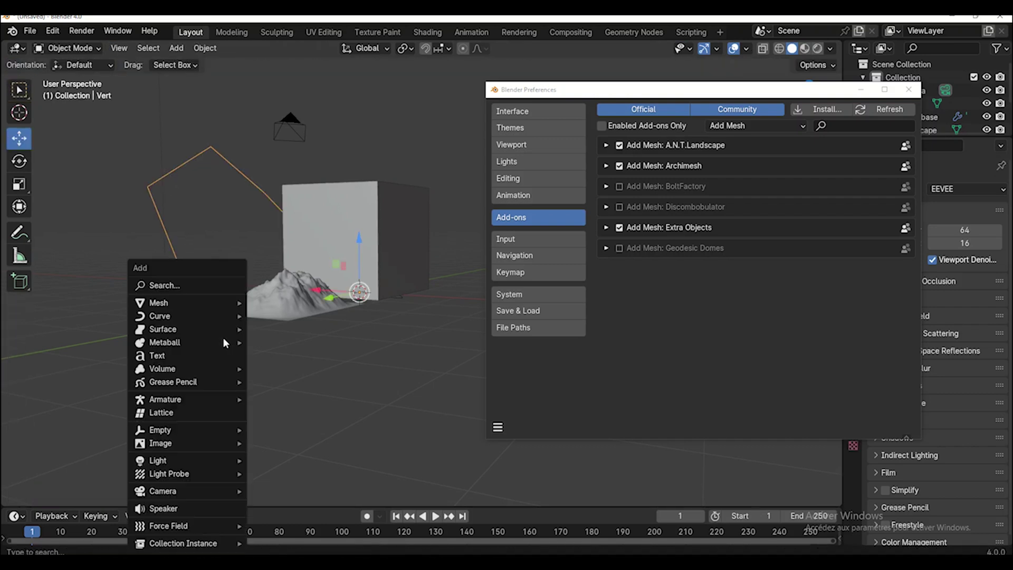
mouse_move(196, 294)
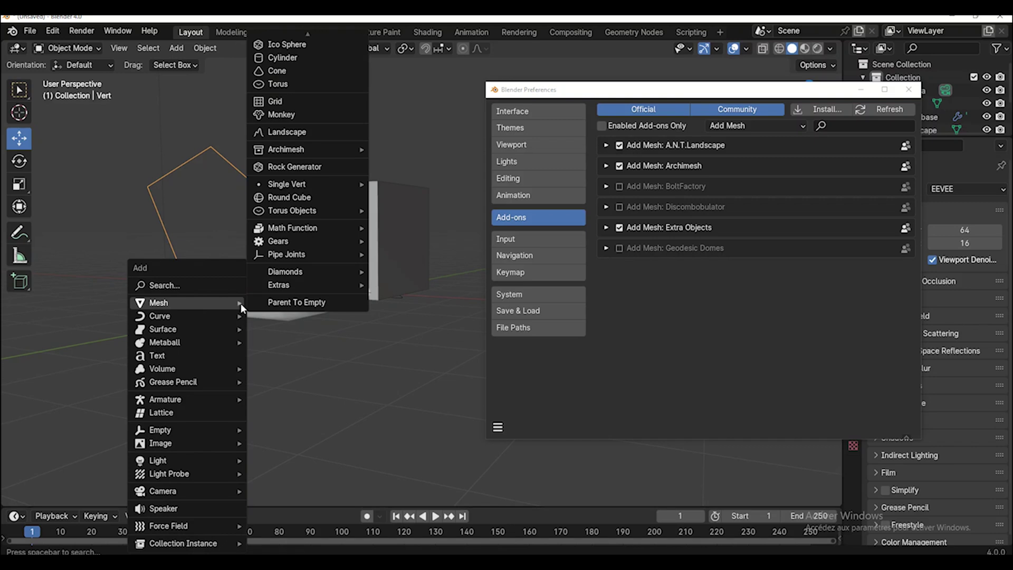
mouse_move(295, 242)
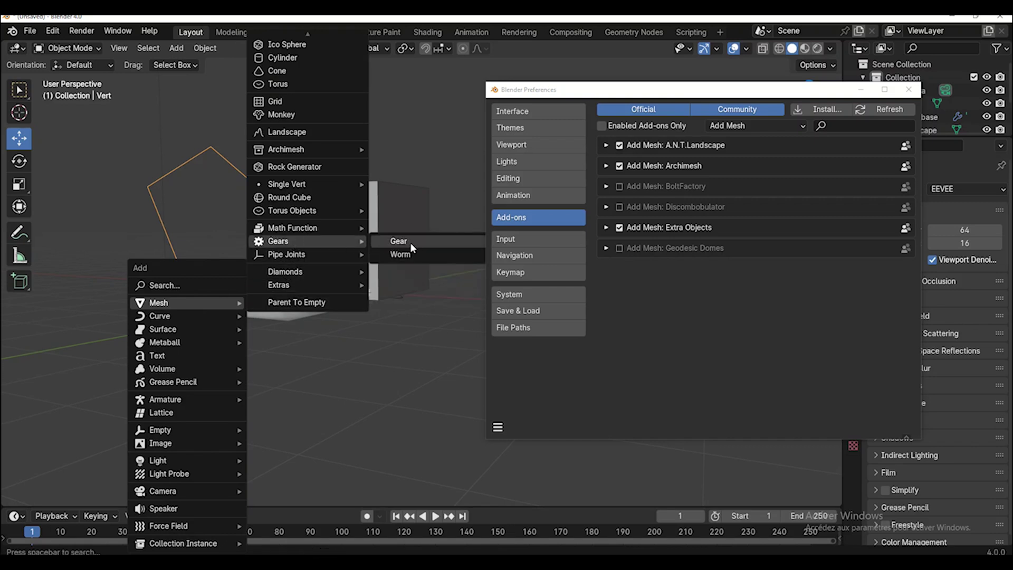
click(420, 253)
scroll(295, 290, down, 4)
key(s)
click(329, 296)
middle_drag(329, 296, 281, 281)
key(g)
key(x)
click(136, 287)
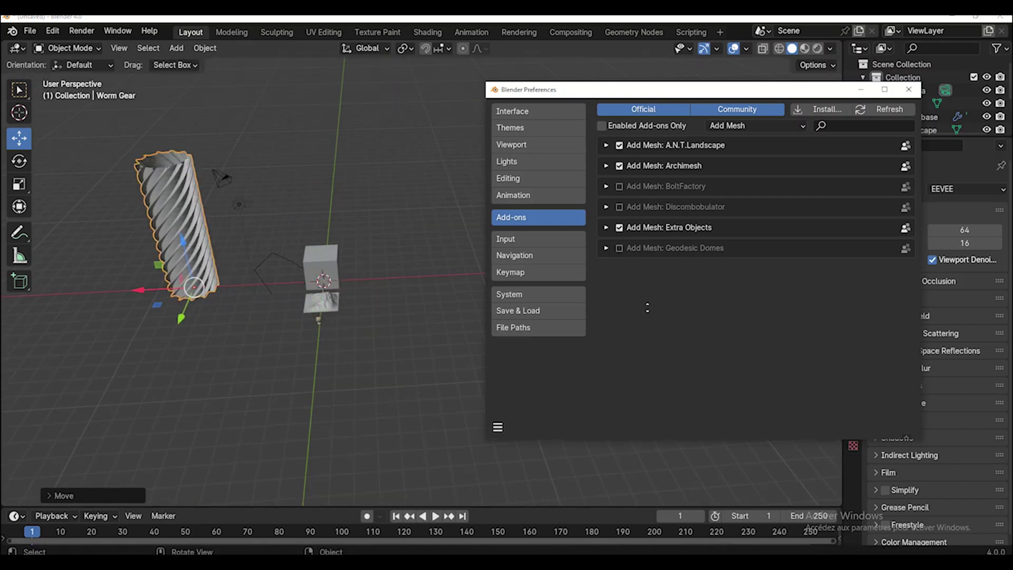
Filter the add-ons by the Animation category and enable Pose Library.
click(738, 129)
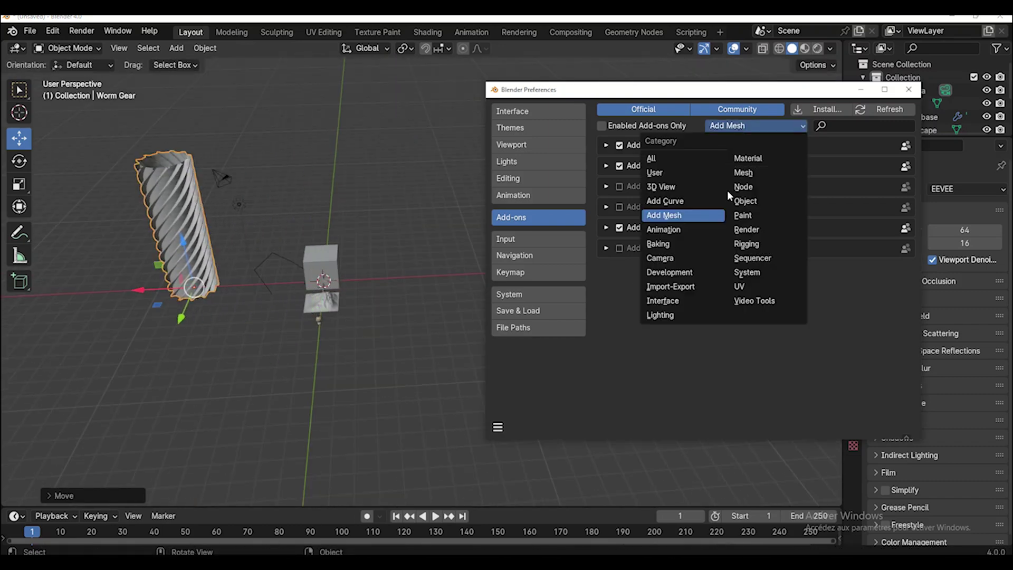
click(702, 225)
middle_drag(453, 337, 348, 327)
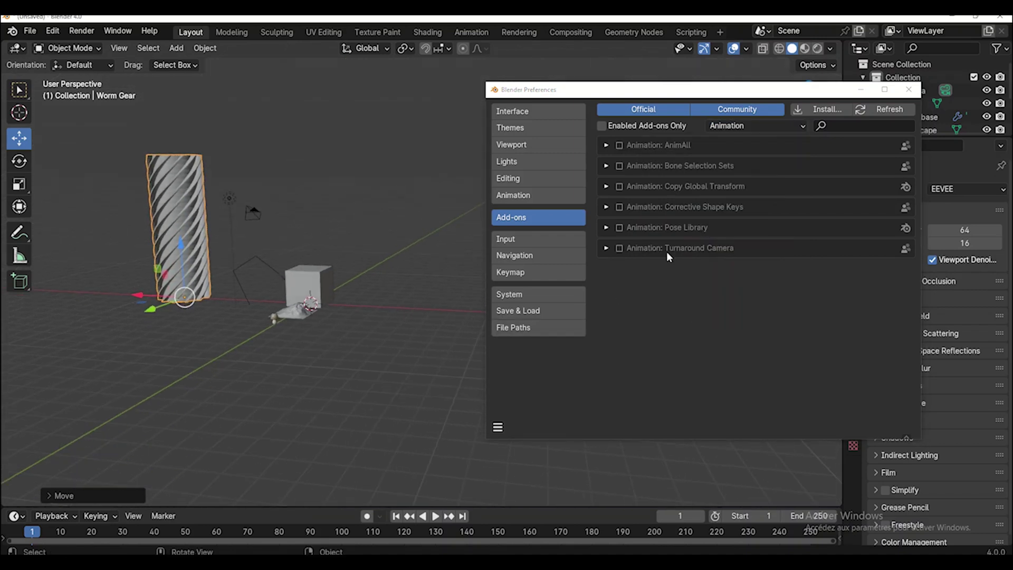
click(621, 230)
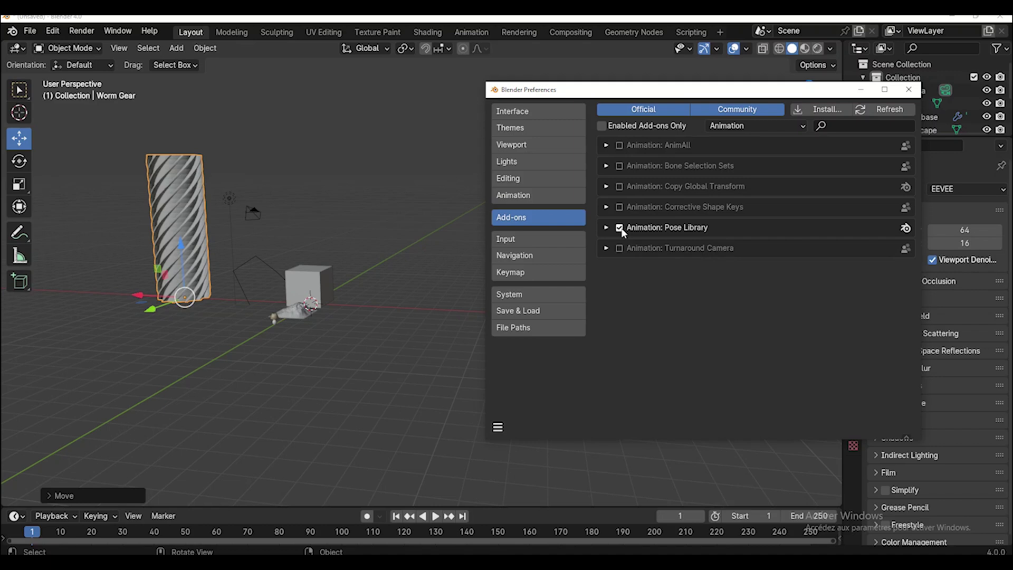
Enable the Copy Global Transform animation add-on and copy the worm gear's global transform with it.
click(619, 187)
drag(750, 94, 526, 91)
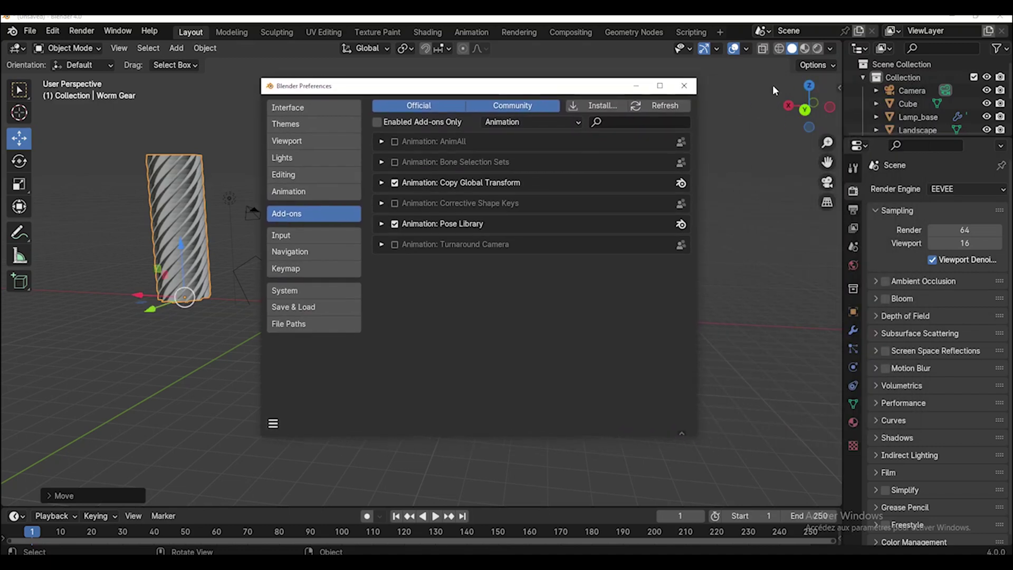
click(840, 89)
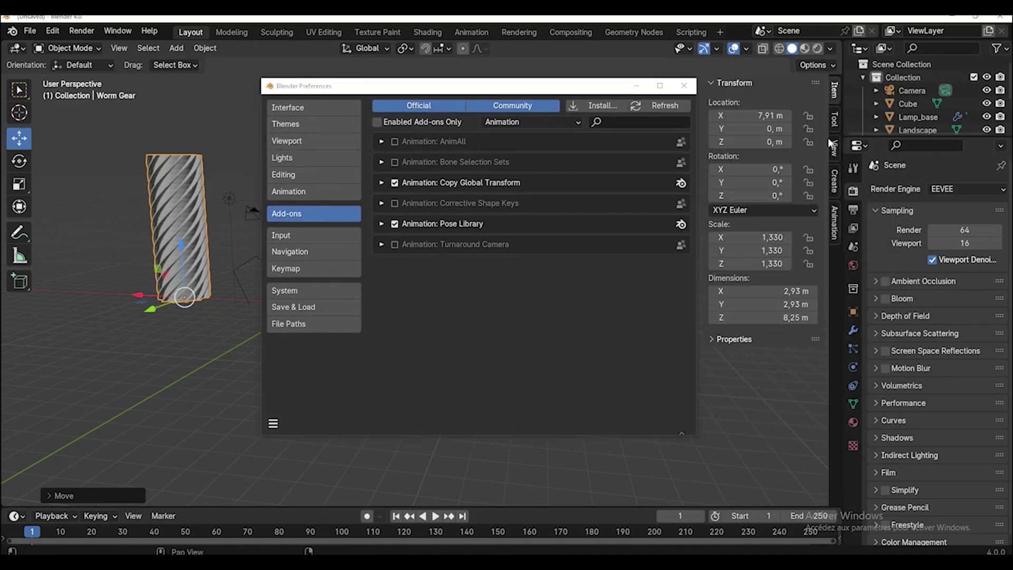
click(834, 222)
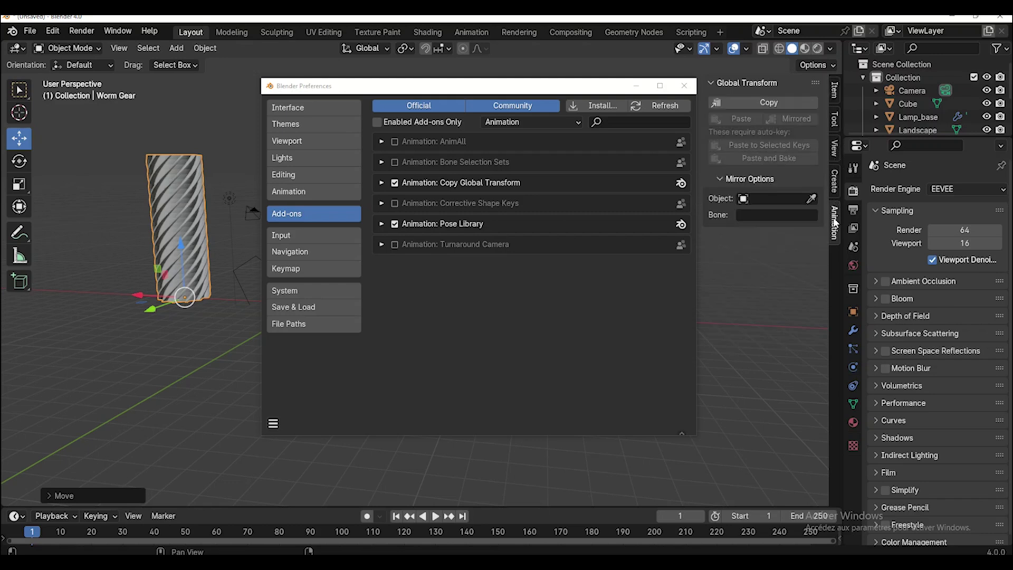
click(768, 102)
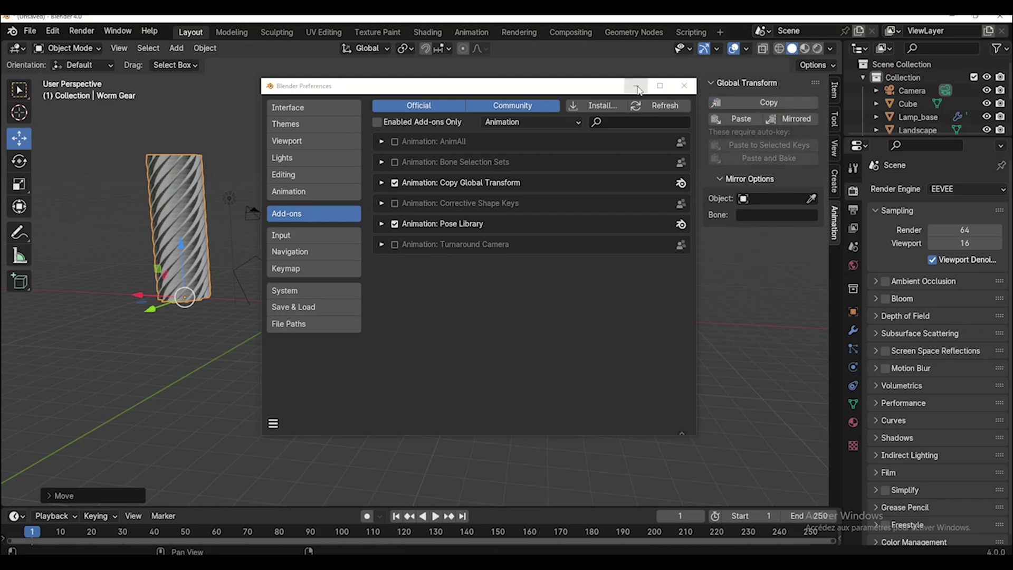
Filter the add-ons by the Camera category and enable Add Camera Rigs.
drag(547, 89, 575, 115)
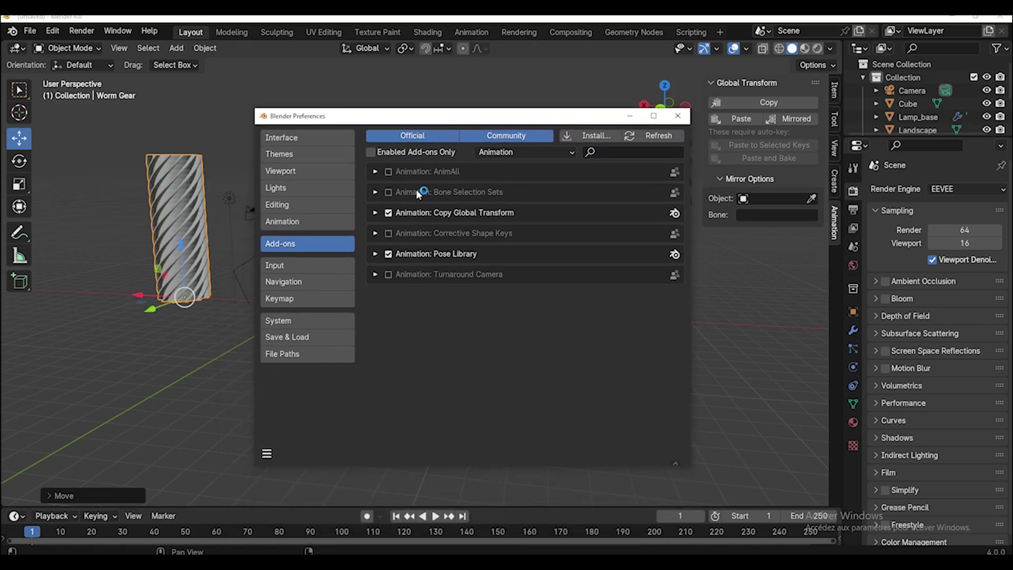
click(486, 154)
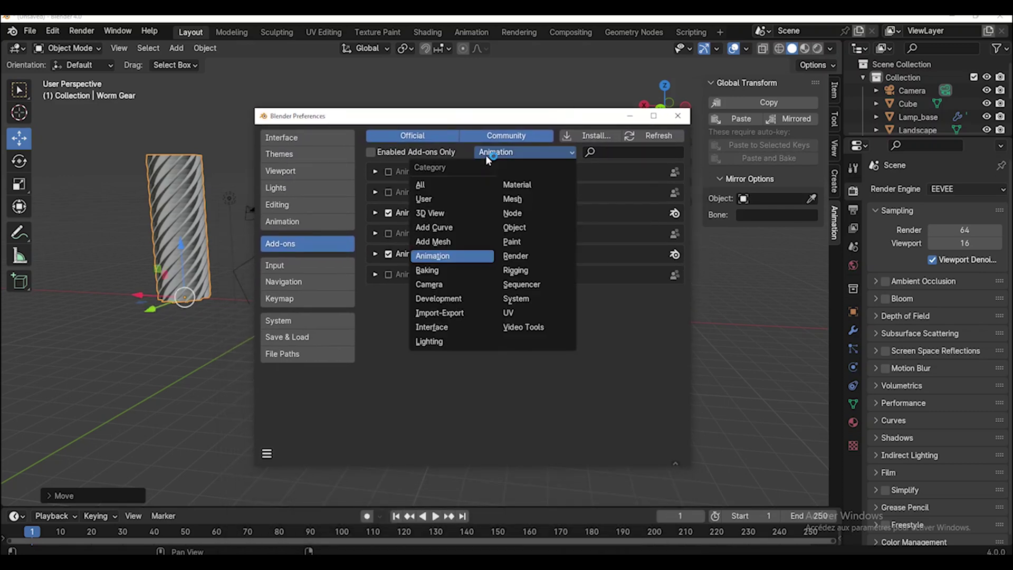
click(449, 287)
click(388, 172)
drag(400, 119, 624, 110)
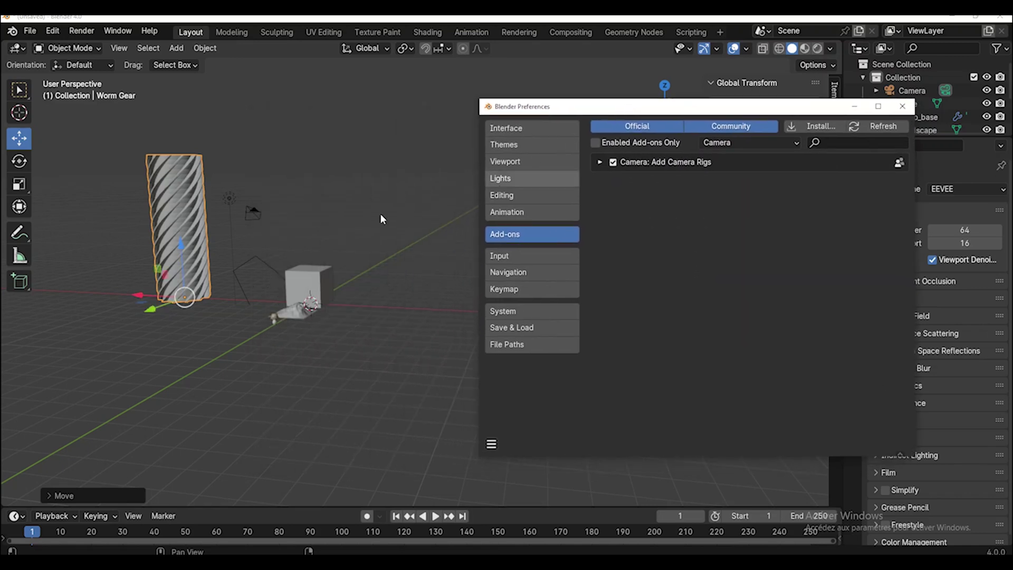
Add a Dolly Camera Rig and move it along the X axis away from the cube.
key(shift+a)
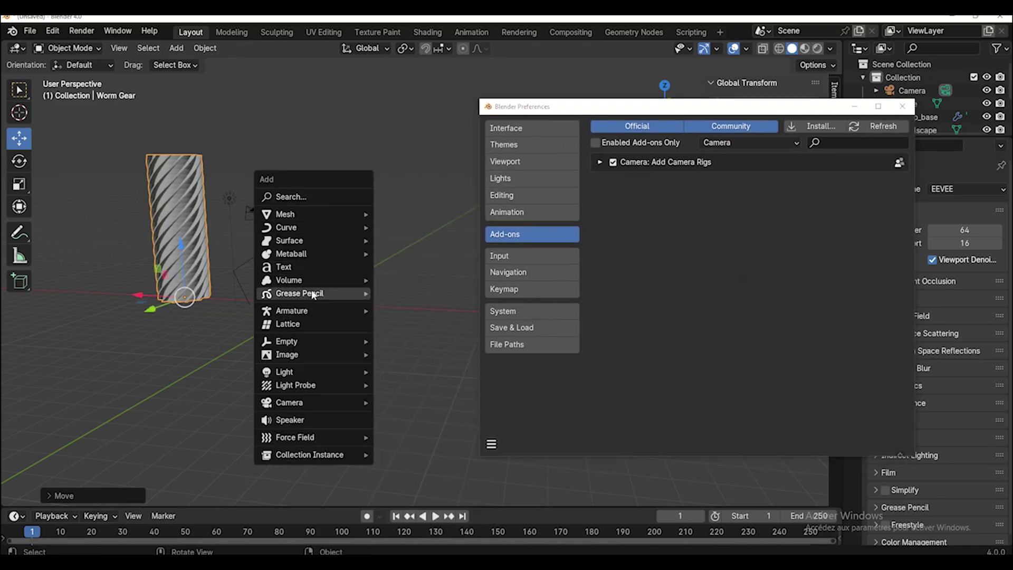
mouse_move(337, 403)
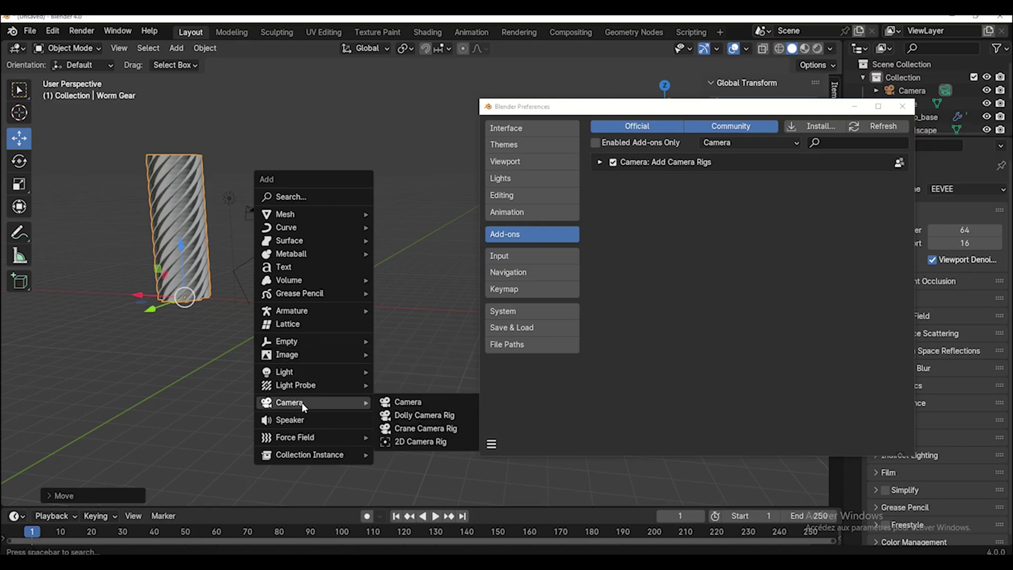
click(422, 415)
middle_drag(409, 398, 282, 322)
drag(274, 316, 351, 321)
scroll(403, 323, up, 3)
middle_drag(454, 306, 274, 221)
Switch the dolly camera rig to Pose Mode and move its Aim bone onto the X axis, beyond the camera.
click(97, 48)
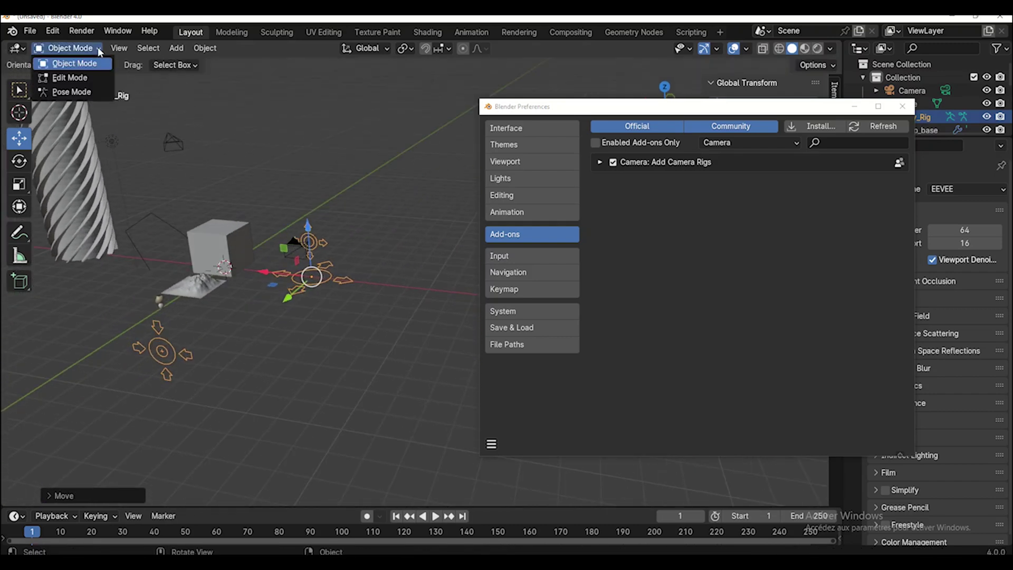
click(72, 92)
click(174, 349)
middle_drag(176, 350, 178, 319)
click(19, 138)
drag(118, 365, 213, 365)
middle_drag(295, 369, 382, 351)
drag(406, 359, 214, 324)
Rotate the dolly rig's Root bone around the global Z axis.
shift+middle_drag(105, 393, 233, 358)
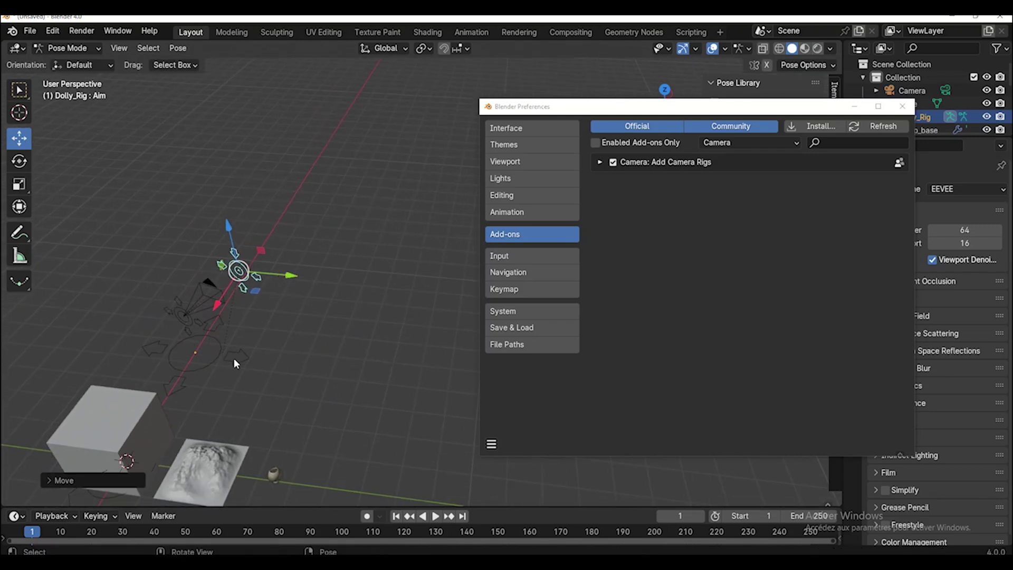
click(233, 358)
scroll(233, 359, up, 2)
key(r)
key(z)
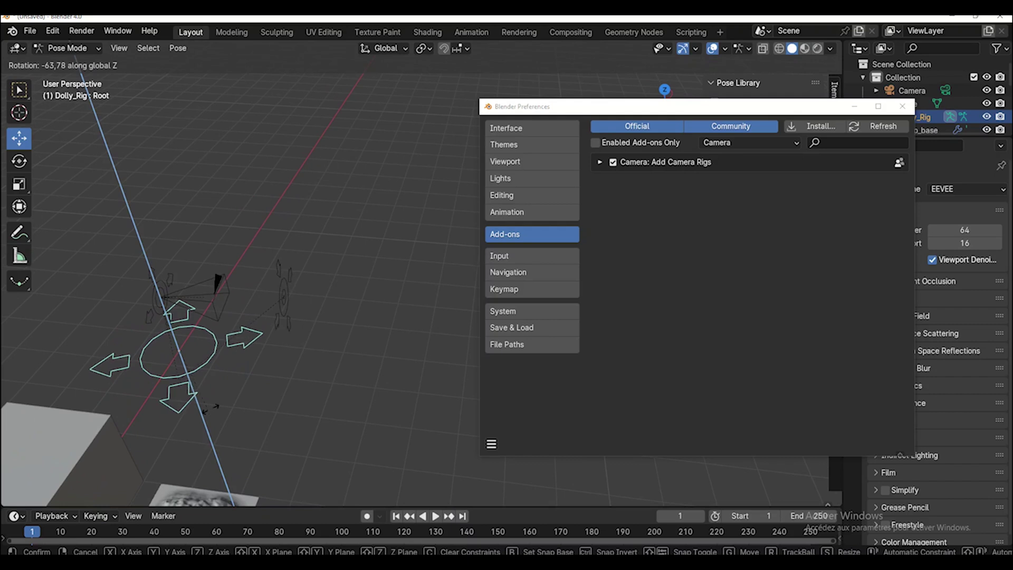
click(267, 382)
shift+middle_drag(318, 367, 321, 341)
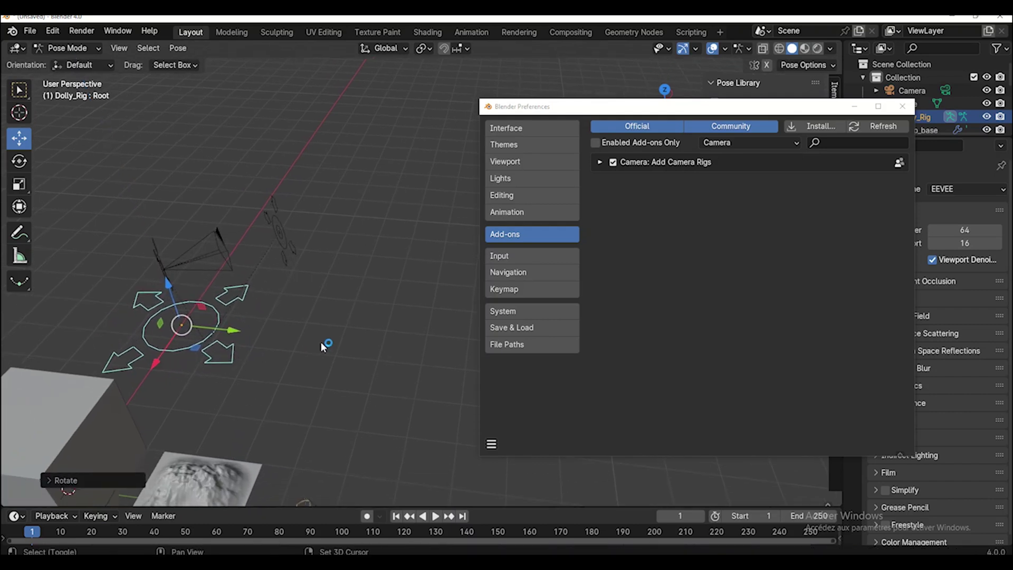
Filter the add-ons by the Lighting category and enable Tri-lighting.
click(723, 143)
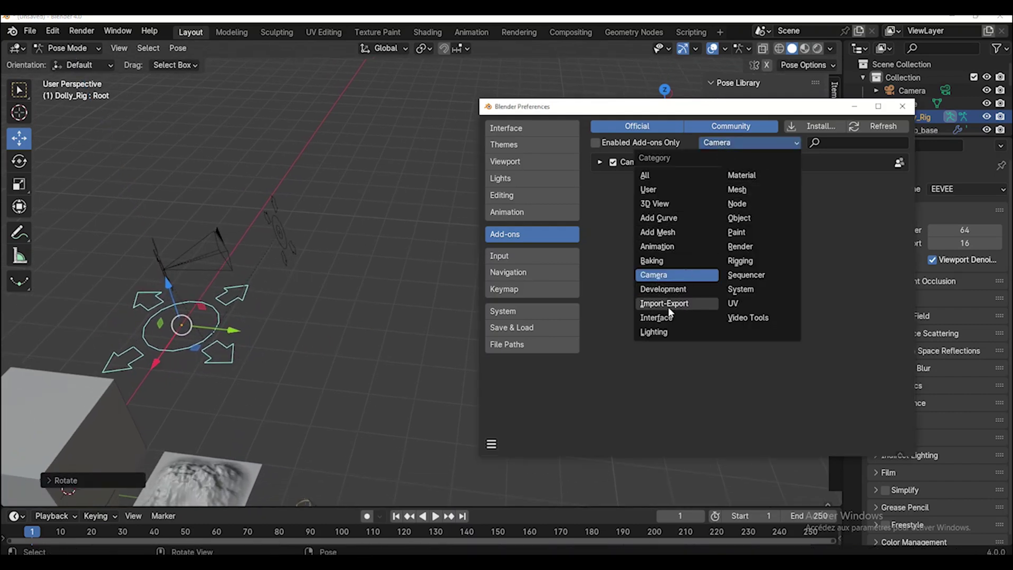
click(662, 332)
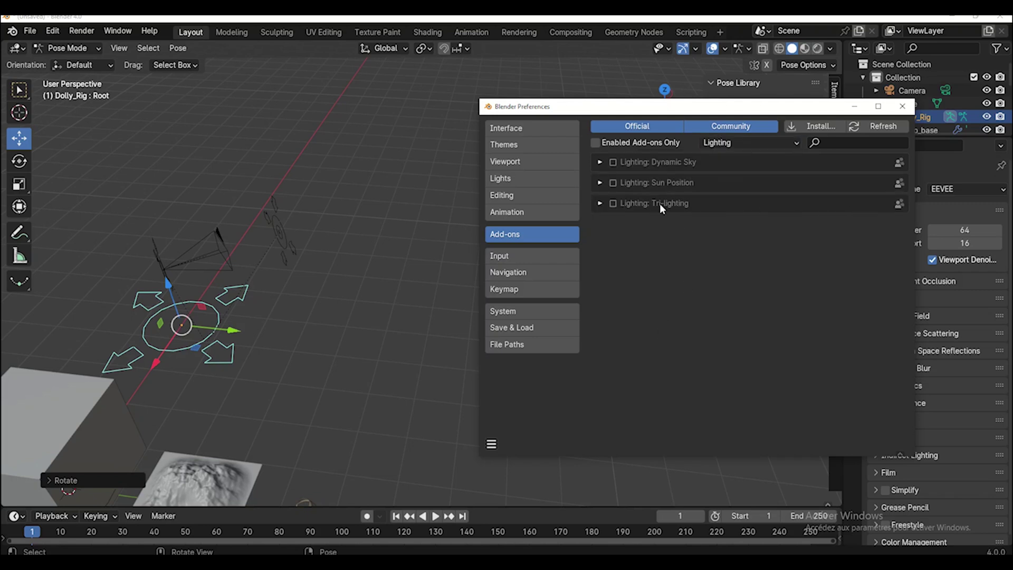
click(614, 204)
Return the dolly rig to Object Mode and add a 3 Point Lights setup around it.
scroll(245, 284, down, 2)
scroll(317, 377, down, 4)
middle_drag(325, 387, 223, 337)
click(239, 331)
click(100, 49)
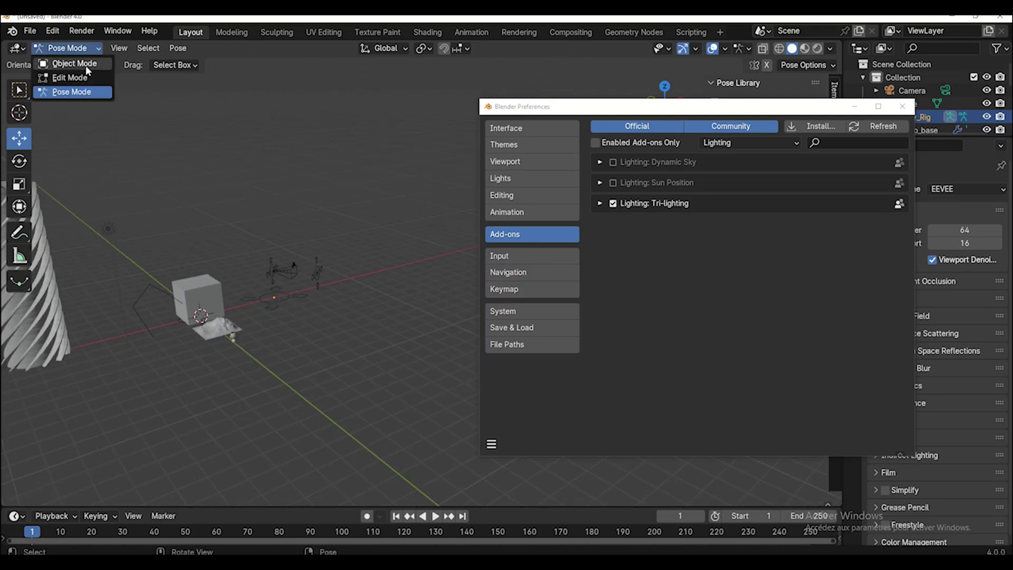
click(86, 66)
key(shift+a)
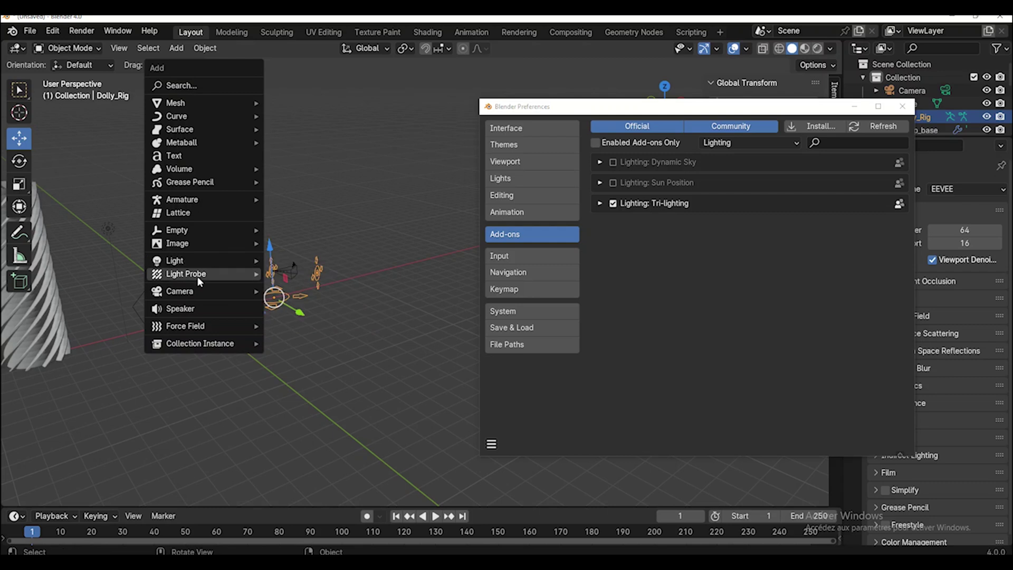
mouse_move(201, 263)
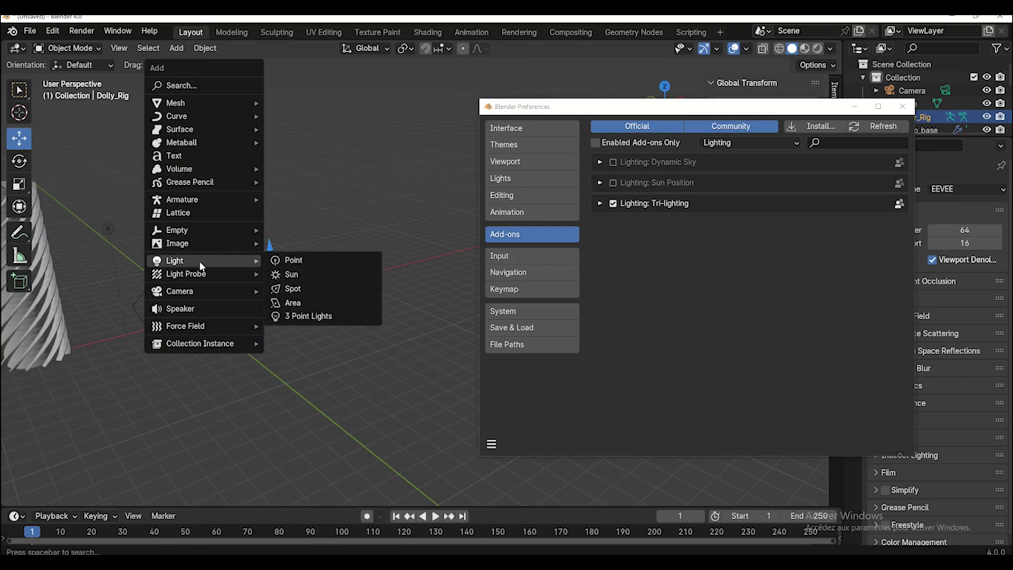
click(308, 316)
mouse_move(306, 314)
middle_down()
mouse_move(319, 305)
mouse_move(232, 292)
mouse_move(295, 306)
middle_up()
Select the three added lamps one after another and examine how they are aimed at the dolly rig.
click(153, 180)
scroll(157, 179, up, 3)
shift+middle_drag(157, 180, 221, 290)
click(173, 221)
click(433, 203)
scroll(274, 231, down, 3)
middle_drag(315, 290, 269, 252)
Filter the add-ons by the Rigging category and enable Rigify.
click(724, 146)
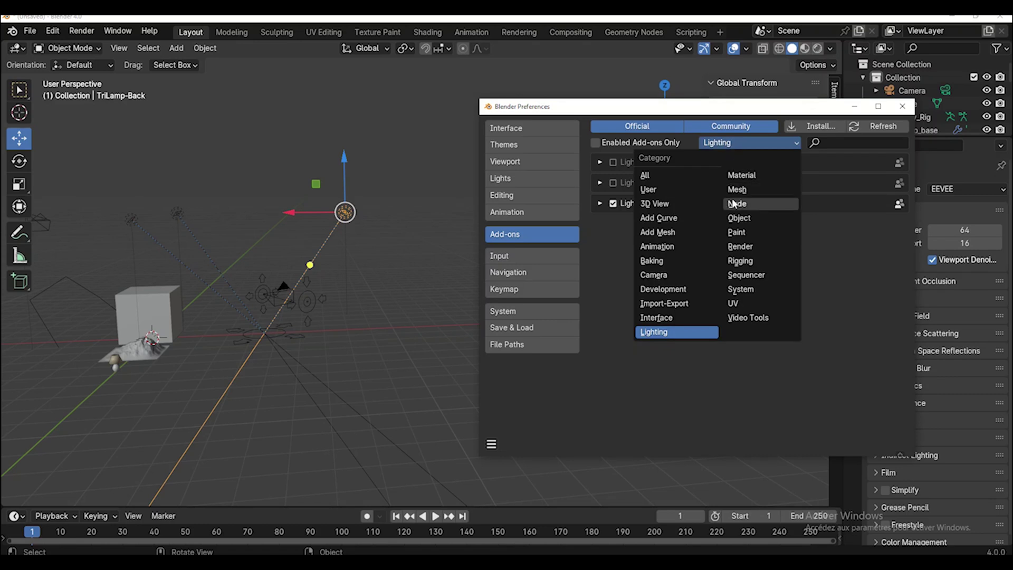
click(739, 261)
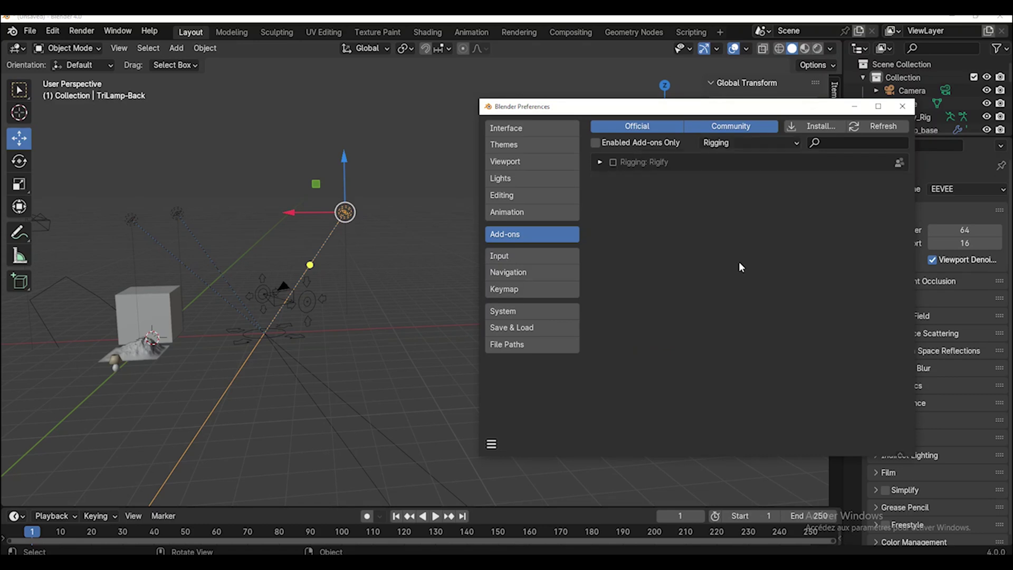
click(612, 163)
Add a Human (Meta-Rig) armature and move it along the X axis into the empty area beside the lights.
middle_drag(411, 237, 252, 299)
click(254, 297)
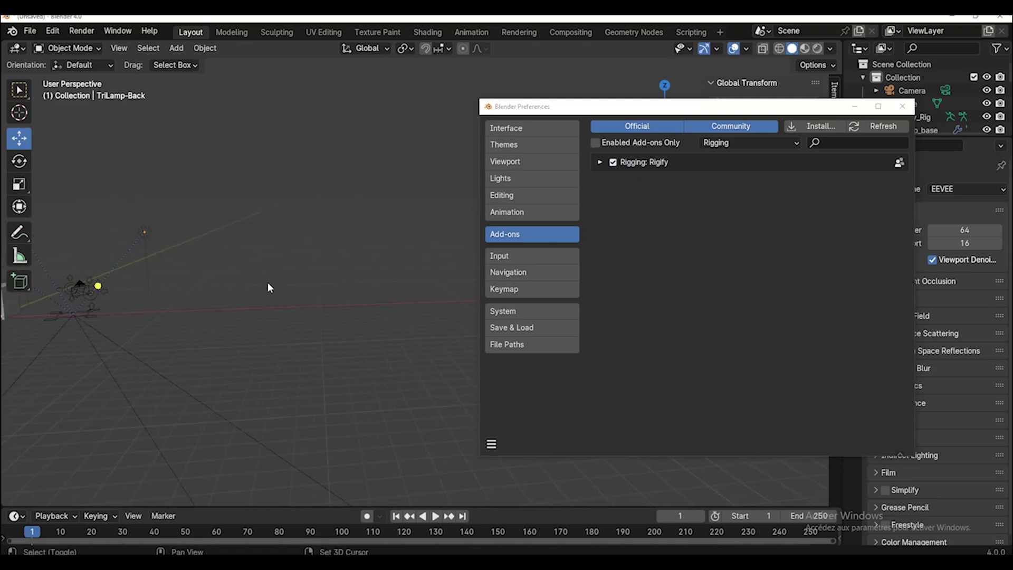
key(shift+a)
mouse_move(231, 259)
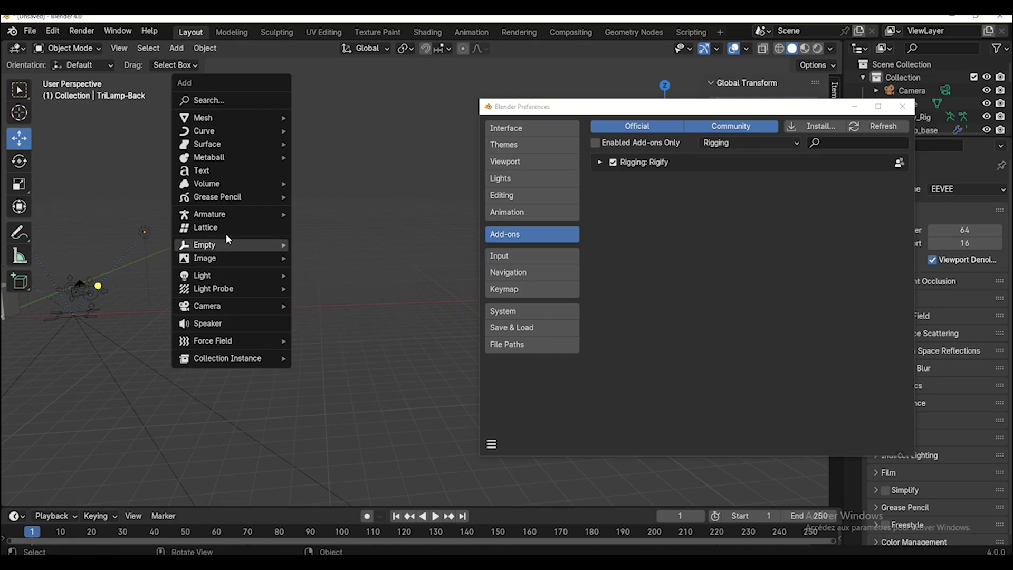
mouse_move(226, 214)
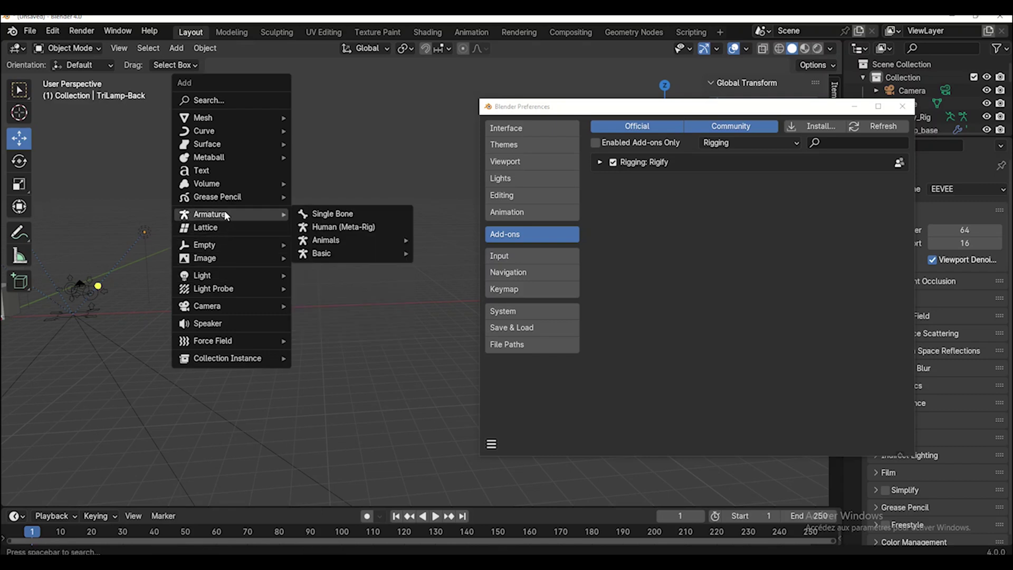
click(356, 229)
scroll(294, 280, down, 5)
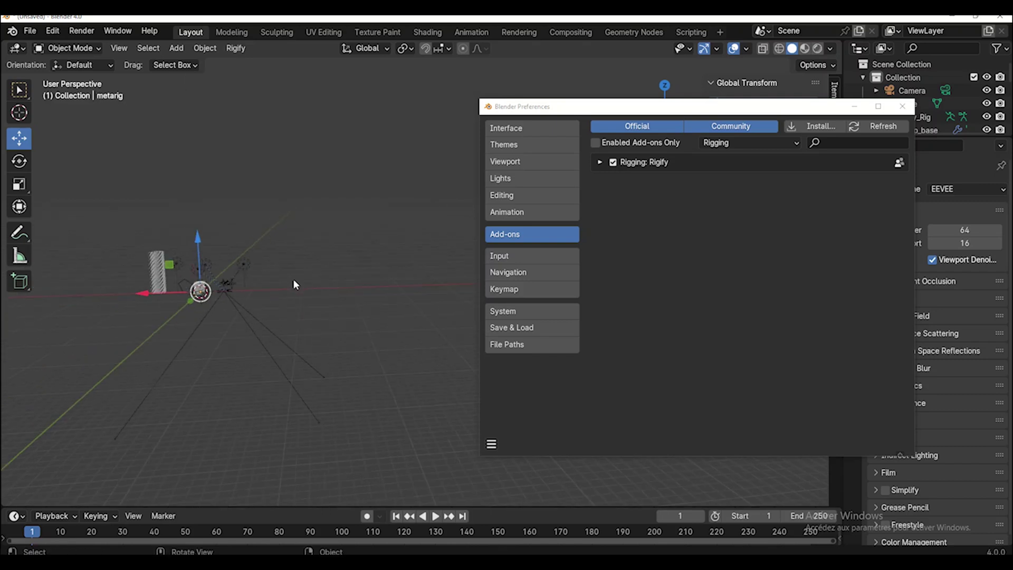
scroll(185, 282, up, 2)
drag(152, 300, 261, 305)
scroll(327, 292, up, 12)
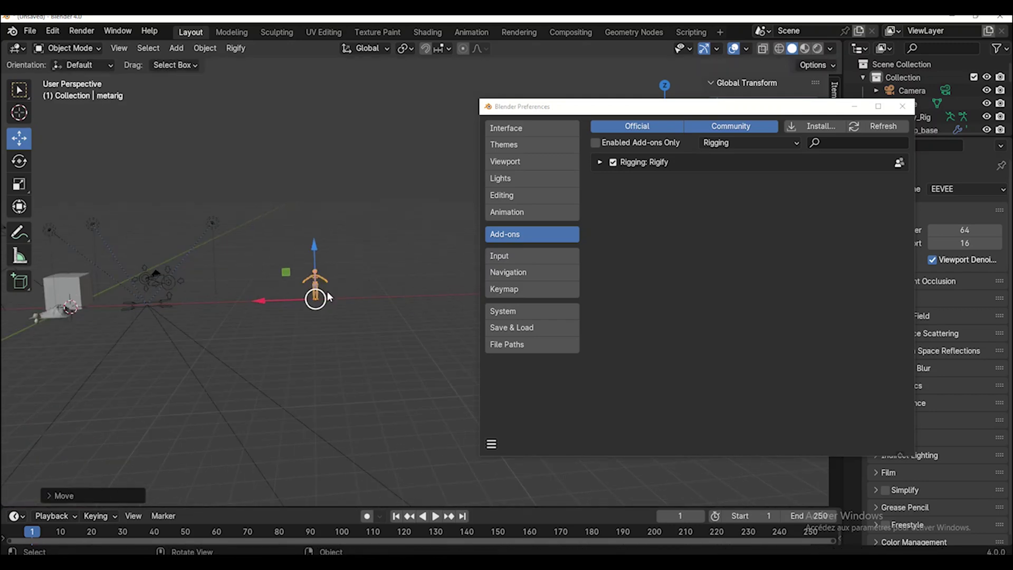
shift+middle_drag(334, 286, 321, 285)
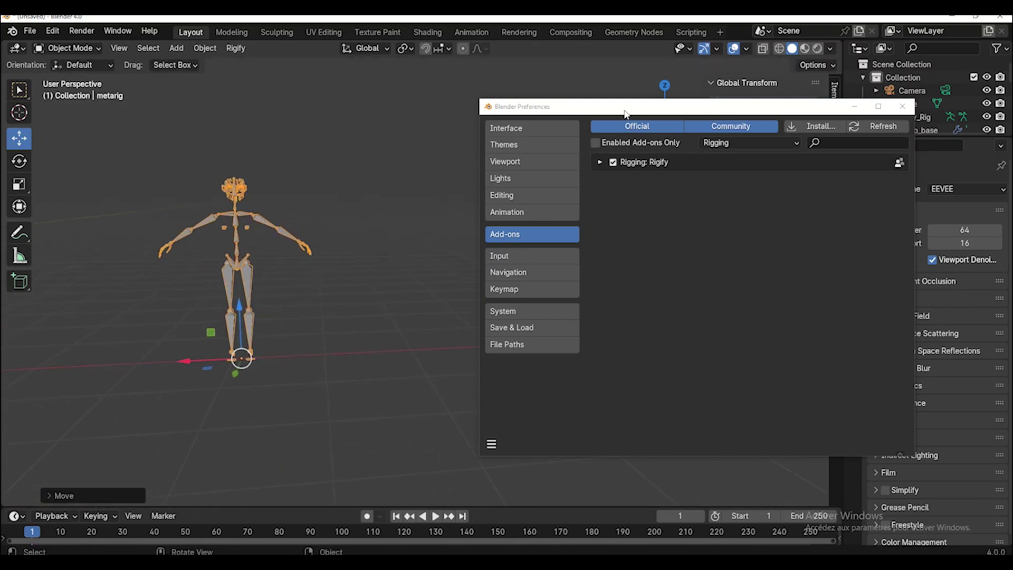
Generate the Rigify control rig from the human metarig in its armature data properties.
drag(626, 110, 514, 100)
click(854, 368)
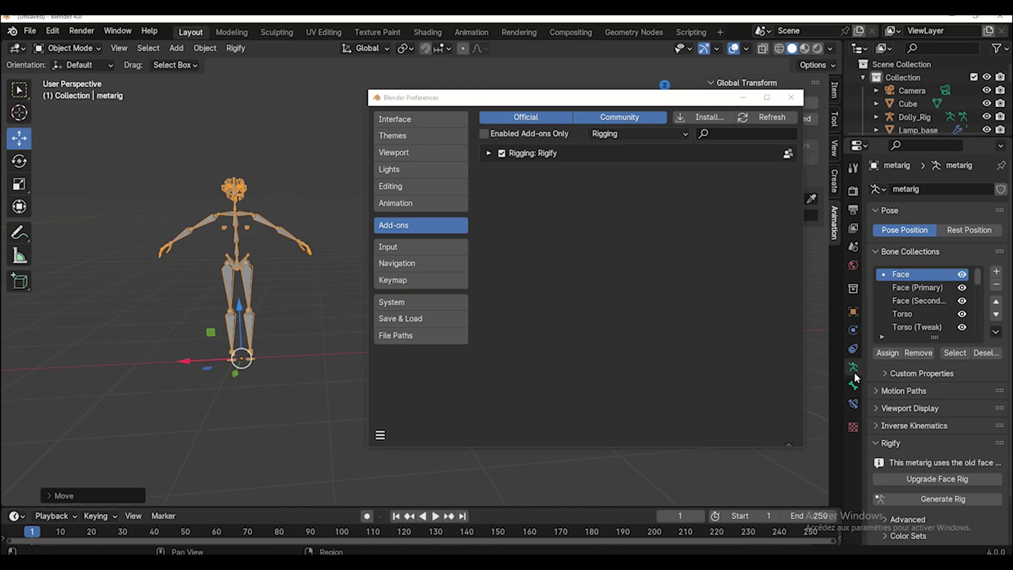
scroll(916, 409, down, 3)
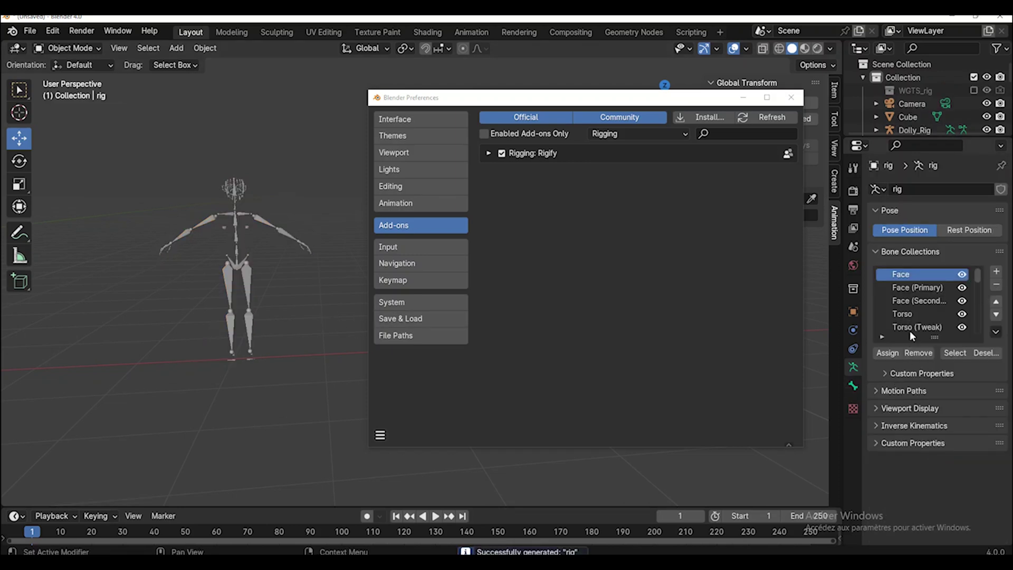
click(262, 307)
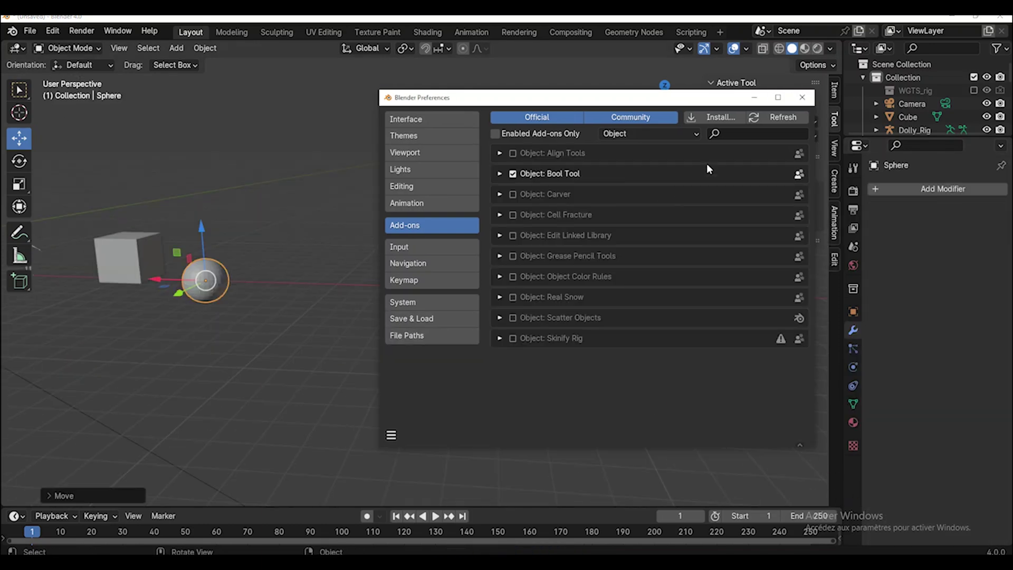
Filter the add-ons by the Node category and enable Node Wrangler.
click(642, 131)
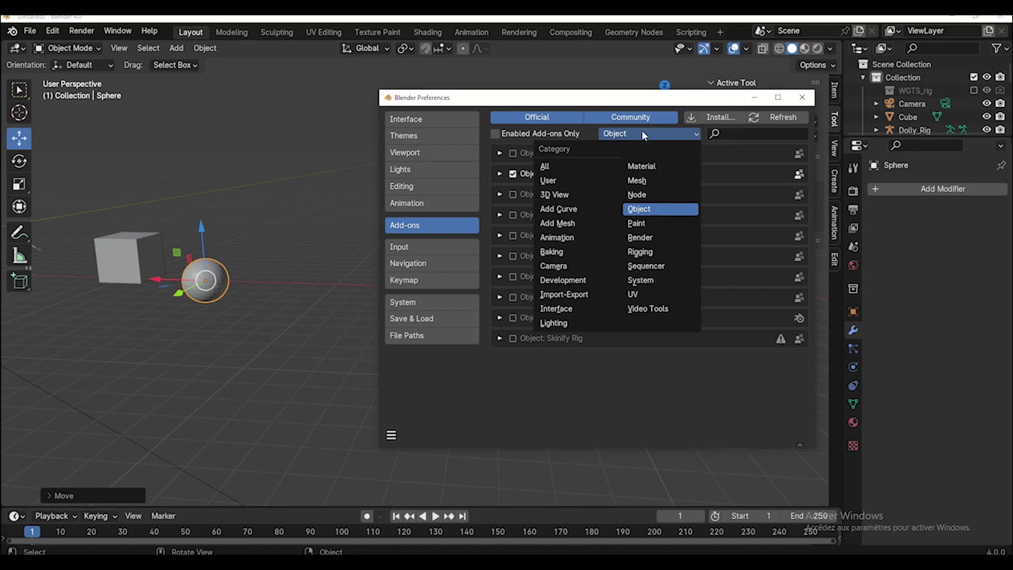
click(642, 195)
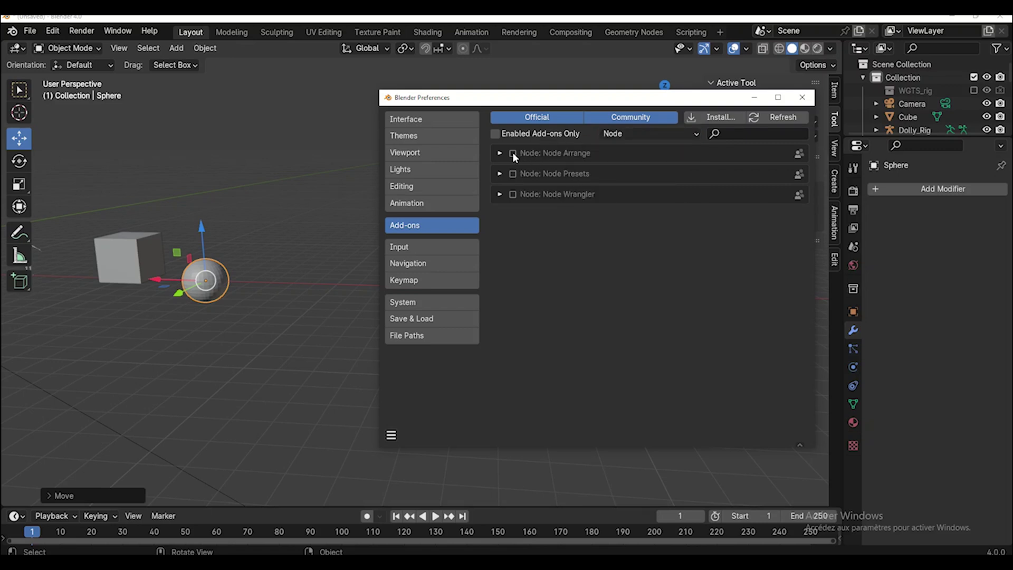
click(512, 194)
In the Shading workspace, add Node Wrangler's texture setup with Texture Coordinate, Mapping and Image Texture nodes to the cube material's Principled BSDF.
drag(543, 105, 623, 116)
drag(623, 117, 661, 118)
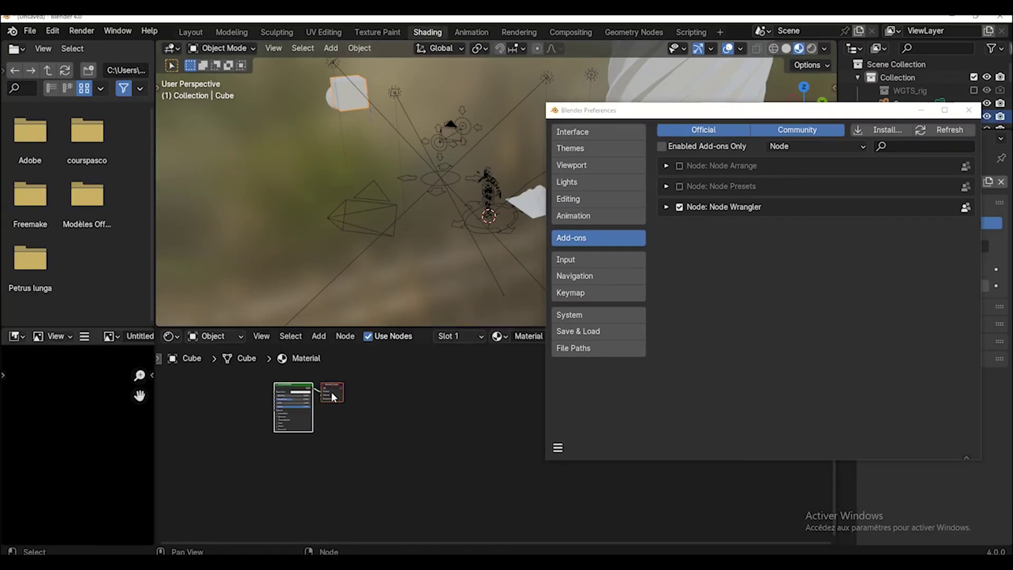
scroll(330, 394, up, 8)
drag(337, 373, 434, 399)
click(367, 401)
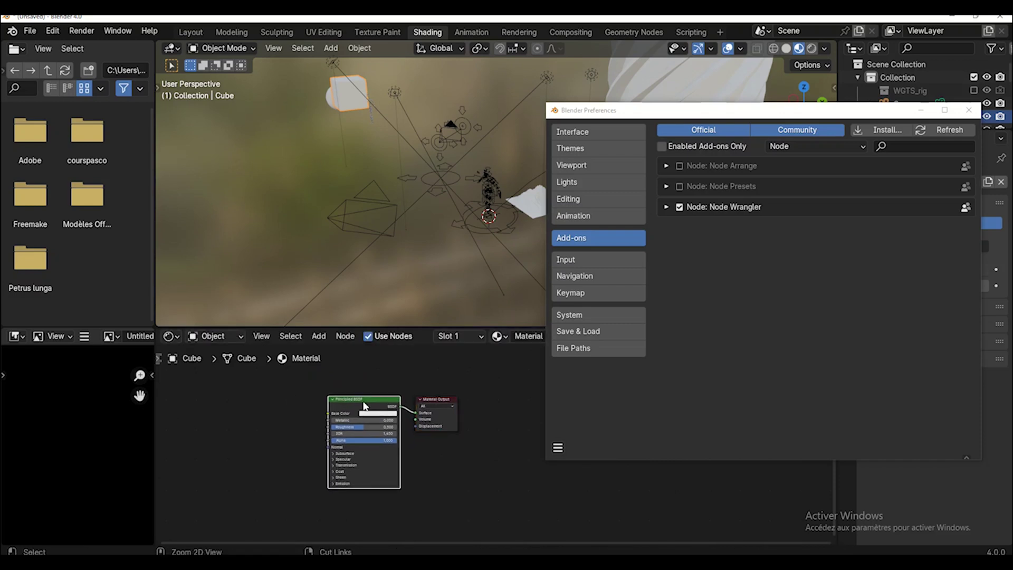
key(ctrl+t)
middle_drag(315, 413, 411, 429)
drag(668, 109, 688, 110)
drag(225, 396, 494, 478)
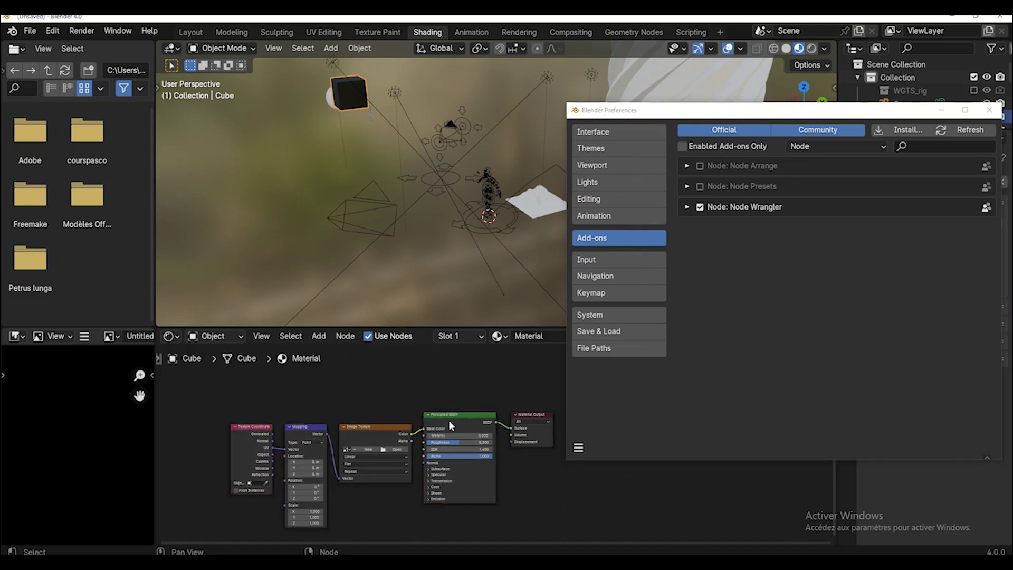
scroll(444, 419, up, 1)
drag(704, 118, 609, 146)
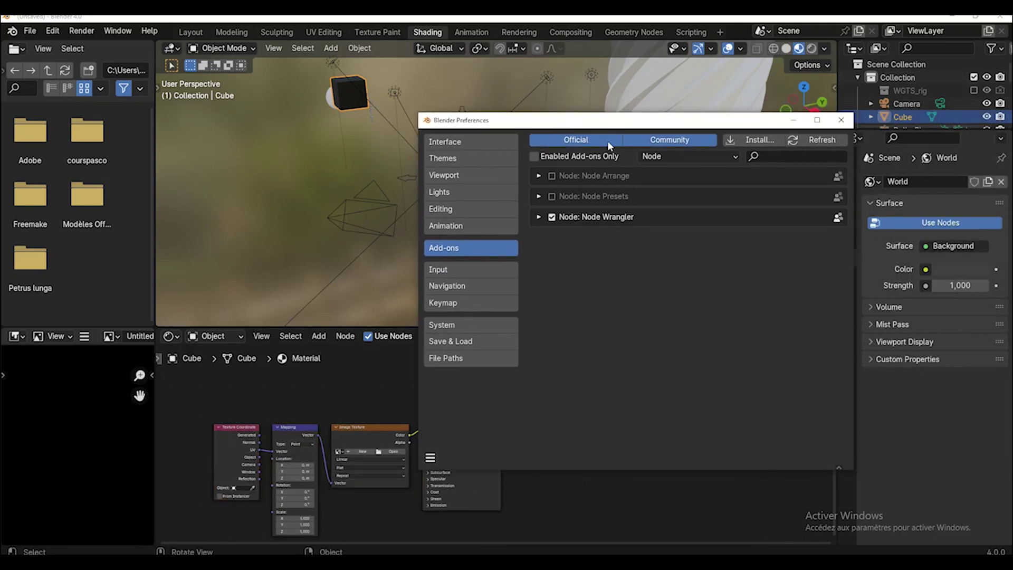
Filter the add-ons by the Object category, enable Skinify Rig and examine its details.
click(712, 159)
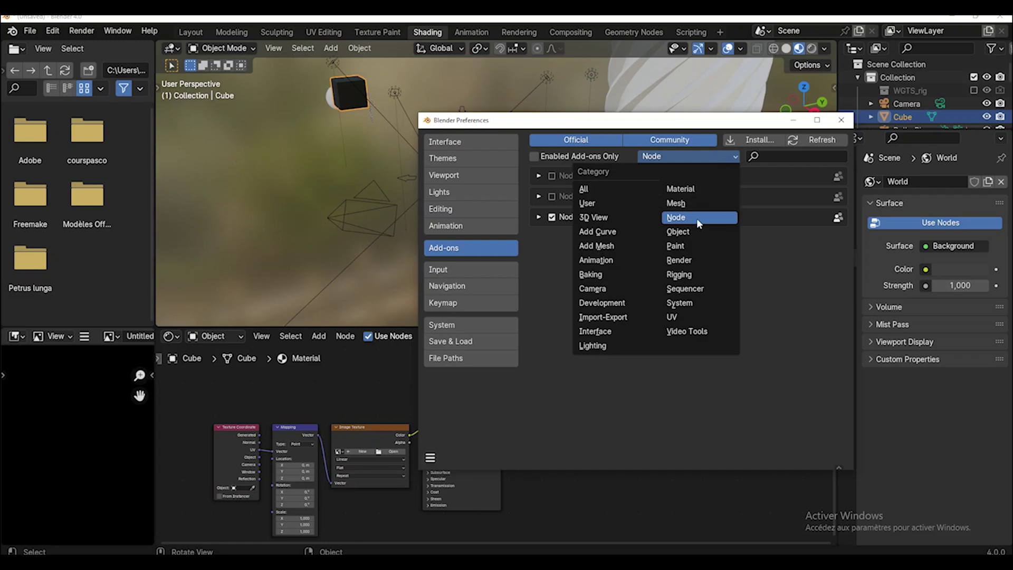
click(681, 303)
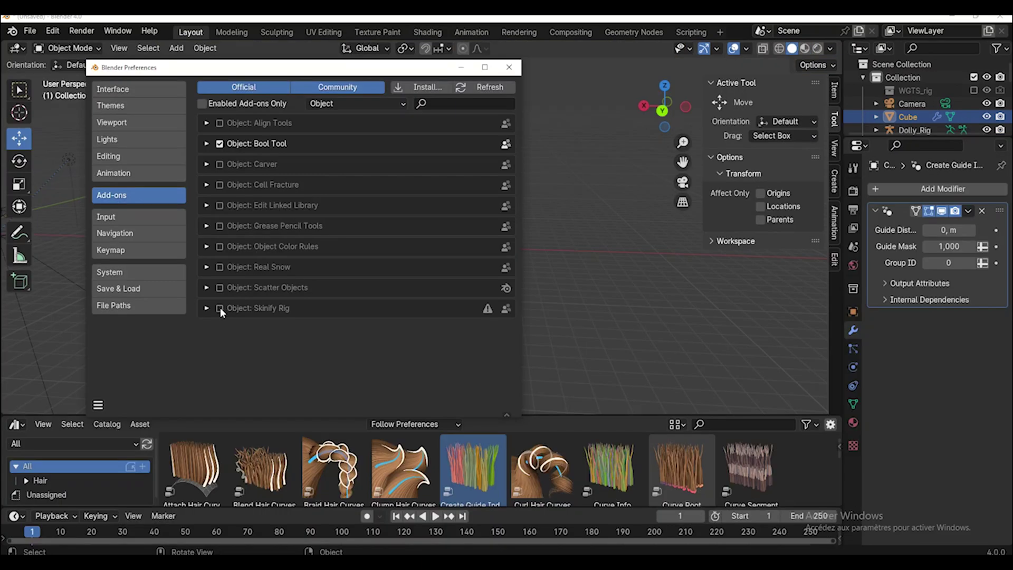
click(220, 308)
click(207, 308)
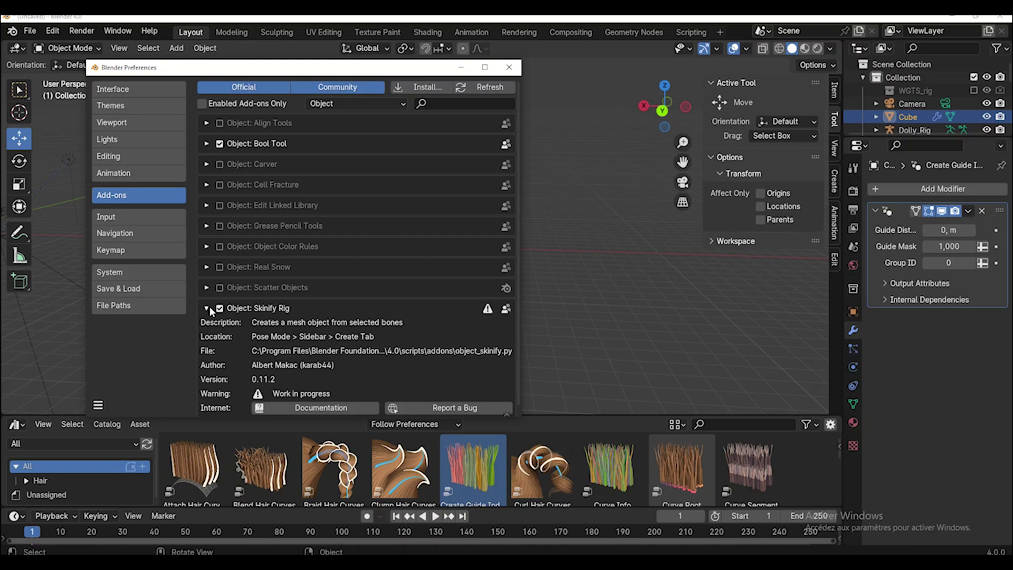
click(209, 307)
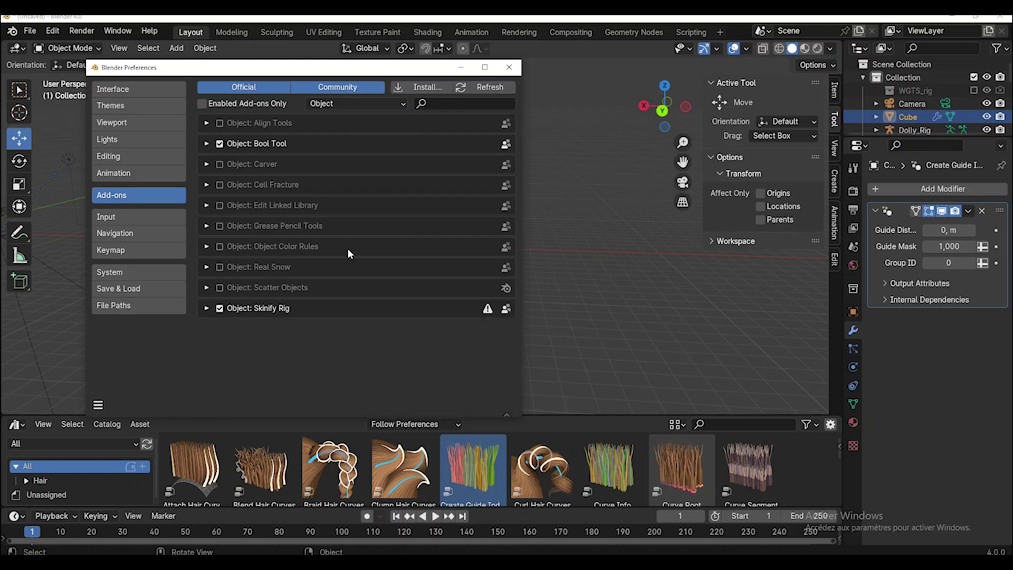
Save the preferences and close the Preferences window.
click(97, 405)
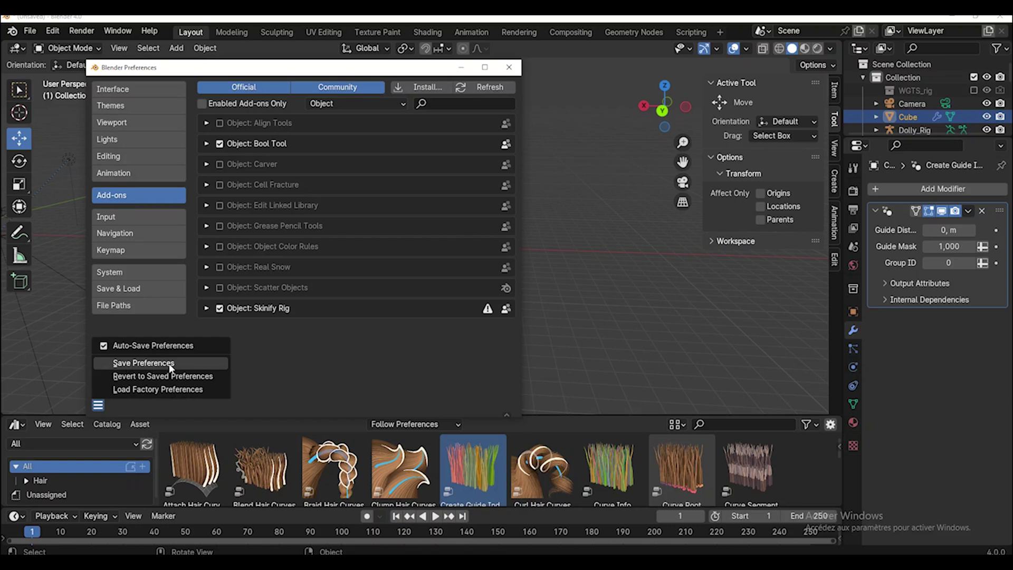
click(132, 363)
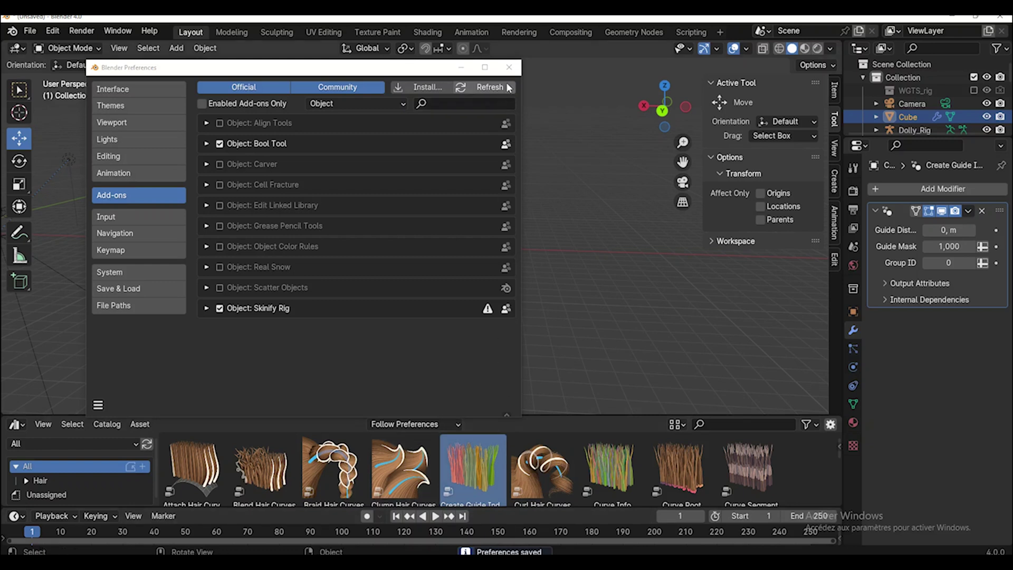
click(508, 67)
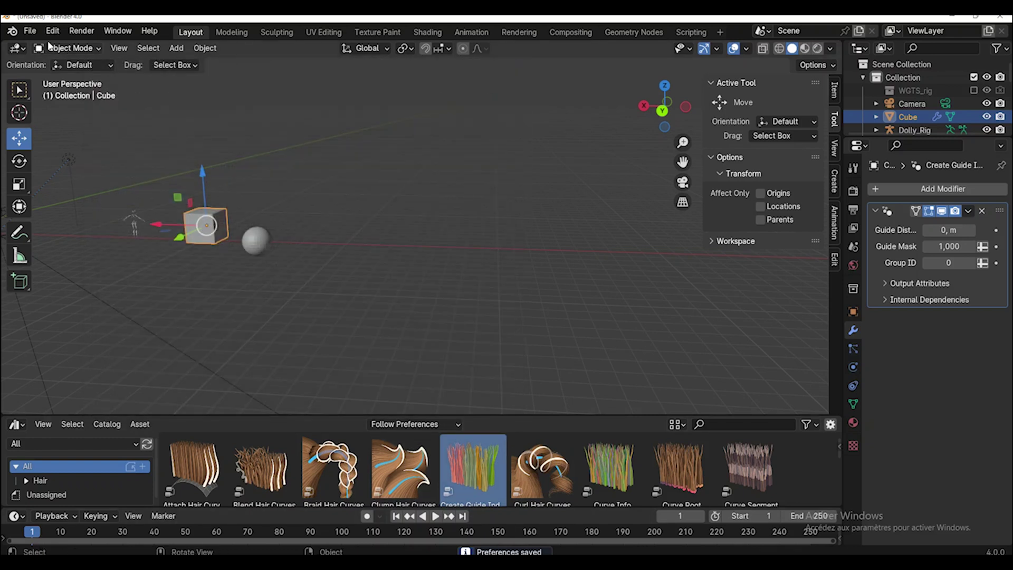
Start a new file from the General template.
click(29, 30)
mouse_move(52, 50)
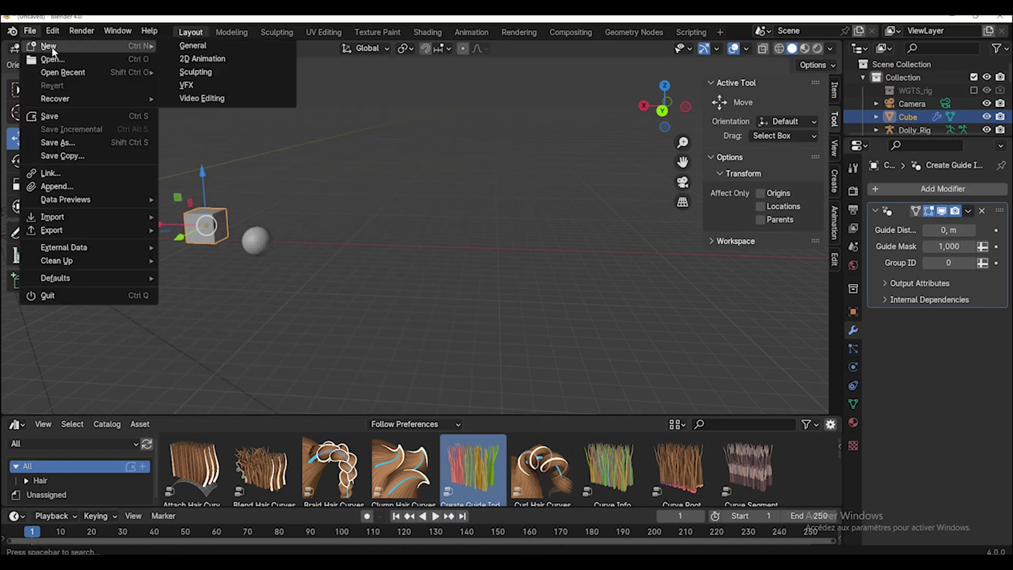
click(233, 45)
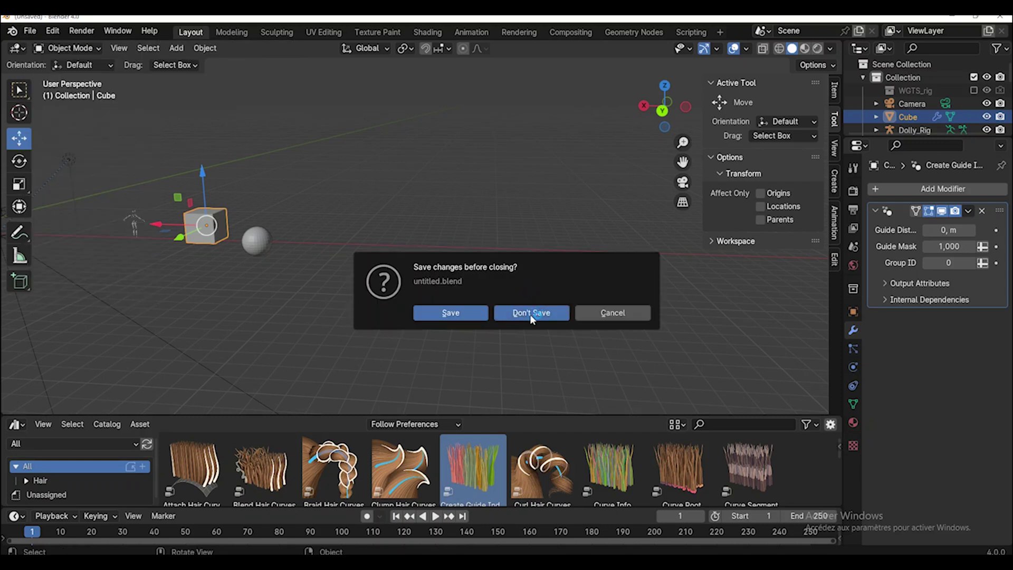